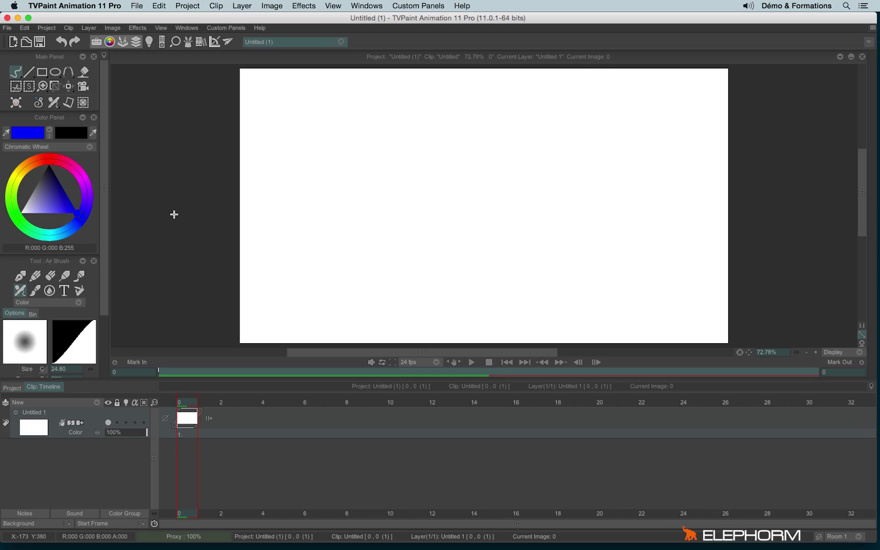
Float the tool options panel and browse the Pencil, Air Brush and Mechanical Pen options.
{"action": "mouse_move", "coordinate": [36, 261]}
{"action": "left_mouse_down"}
{"action": "mouse_move", "coordinate": [145, 137]}
{"action": "mouse_move", "coordinate": [158, 71]}
{"action": "left_mouse_up"}
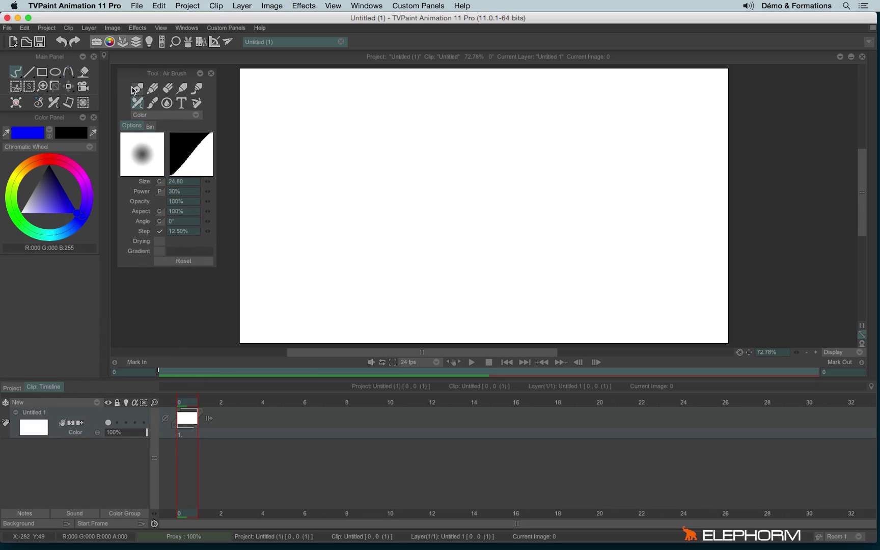
{"action": "left_click", "coordinate": [152, 89]}
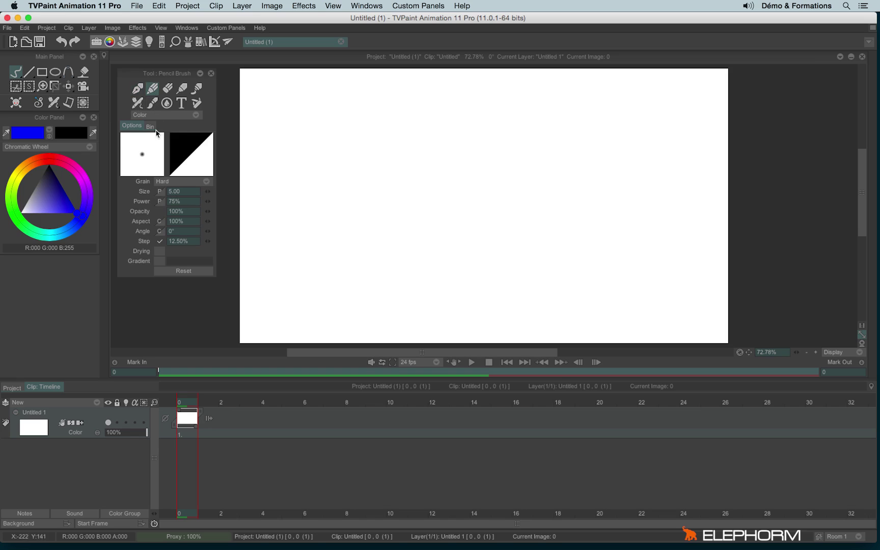
{"action": "left_click", "coordinate": [198, 103]}
{"action": "left_click", "coordinate": [167, 103]}
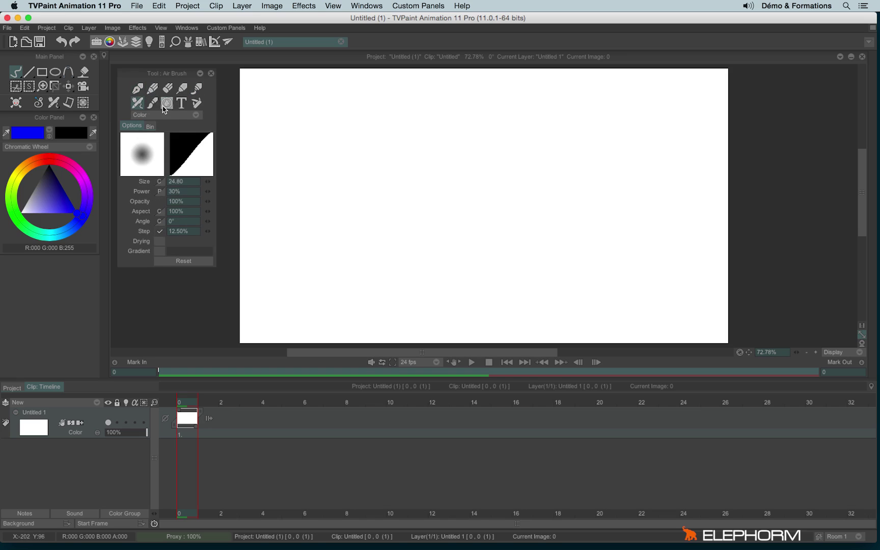
{"action": "left_click", "coordinate": [181, 103]}
{"action": "left_click", "coordinate": [182, 88]}
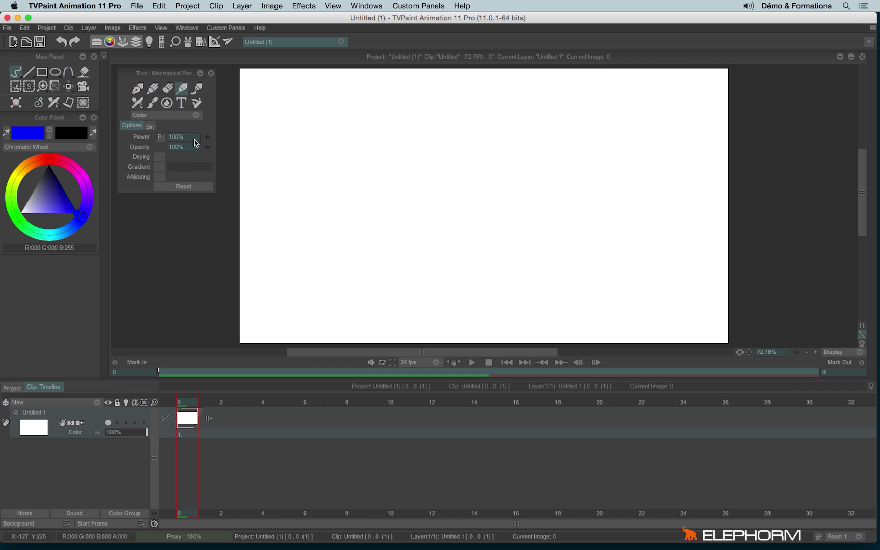
Switch to the still-empty Custom Brush, try a stamp, and bring up the cutting tool shapes.
{"action": "left_click", "coordinate": [196, 103]}
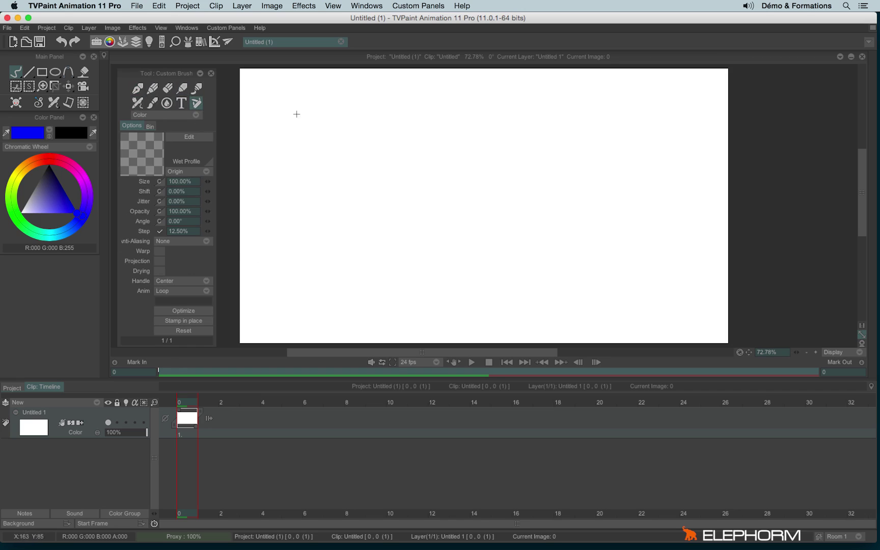
{"action": "left_click", "coordinate": [445, 263]}
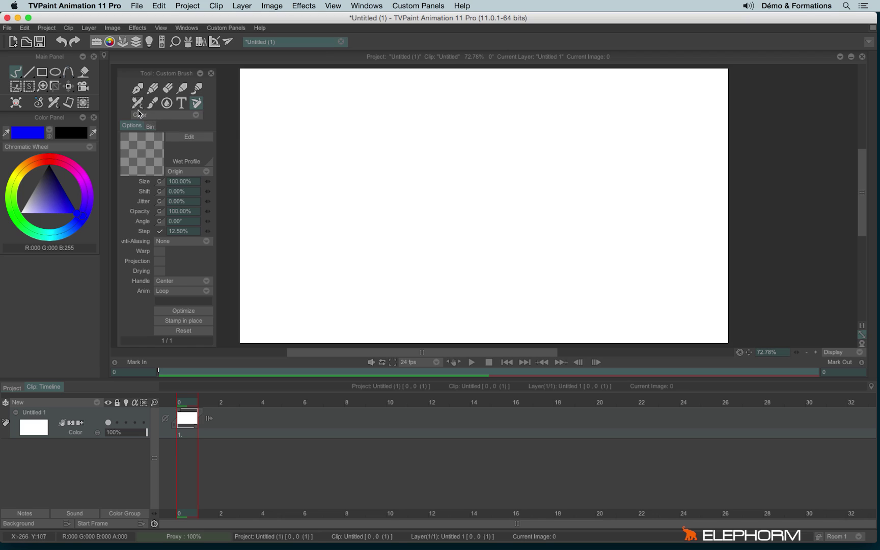
{"action": "right_click", "coordinate": [16, 87]}
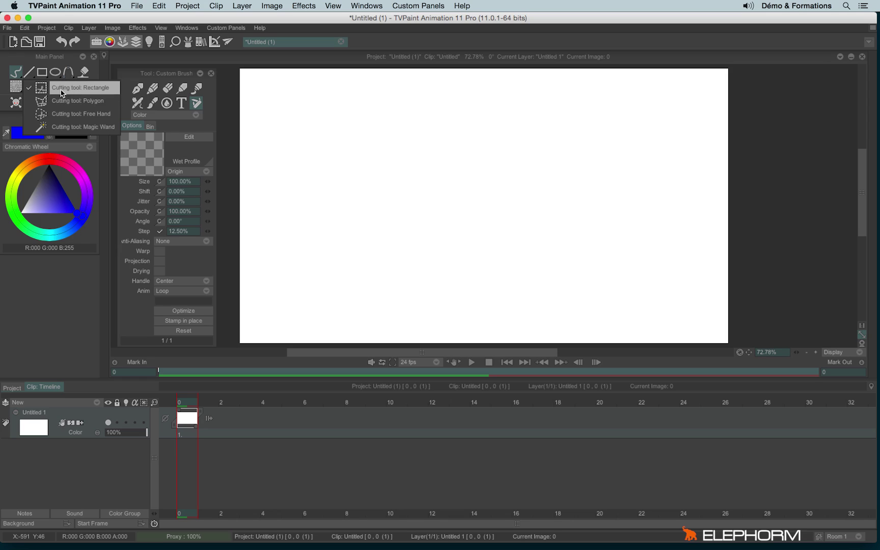
Paint a blue ring on the canvas with the Air Brush.
{"action": "left_click", "coordinate": [14, 74]}
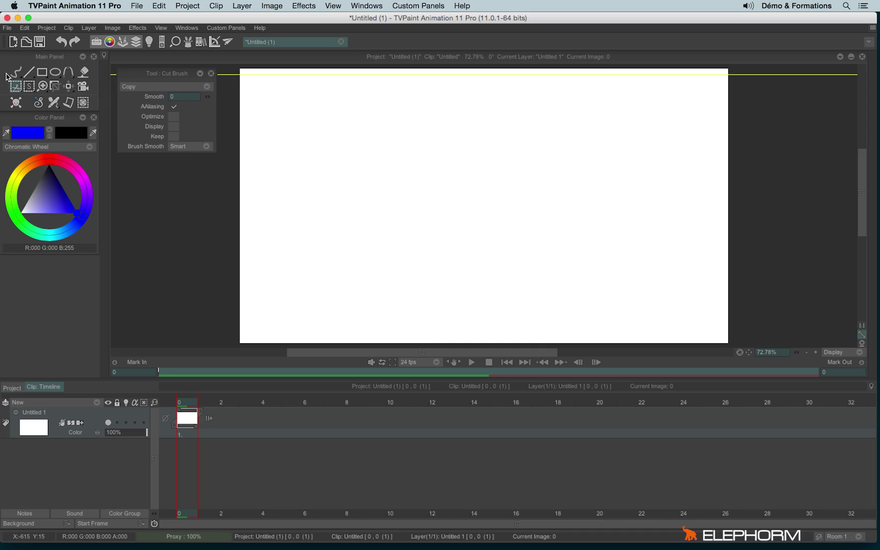
{"action": "left_click", "coordinate": [137, 104]}
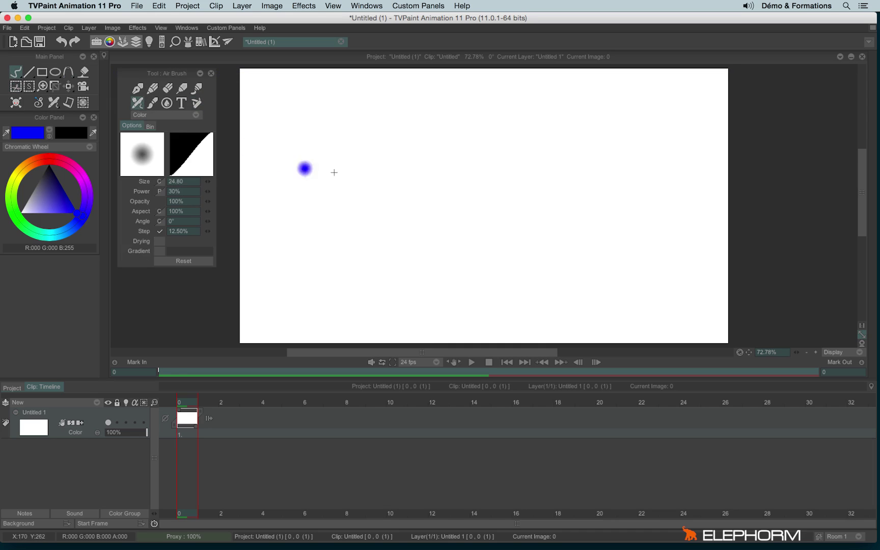
{"action": "mouse_move", "coordinate": [440, 169]}
{"action": "left_mouse_down"}
{"action": "mouse_move", "coordinate": [411, 180]}
{"action": "mouse_move", "coordinate": [406, 231]}
{"action": "mouse_move", "coordinate": [446, 226]}
{"action": "mouse_move", "coordinate": [433, 173]}
{"action": "mouse_move", "coordinate": [412, 229]}
{"action": "mouse_move", "coordinate": [402, 181]}
{"action": "mouse_move", "coordinate": [450, 202]}
{"action": "mouse_move", "coordinate": [426, 213]}
{"action": "mouse_move", "coordinate": [417, 199]}
{"action": "mouse_move", "coordinate": [428, 217]}
{"action": "left_mouse_up"}
Fill the ring with a magenta Pen Brush blob and capture both as a rectangle-cut custom brush.
{"action": "left_click", "coordinate": [76, 177]}
{"action": "left_click", "coordinate": [137, 88]}
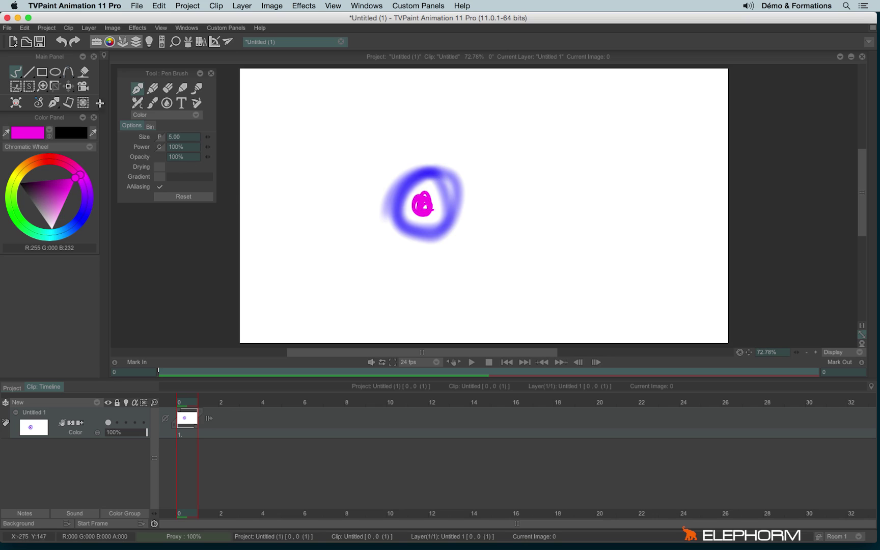
{"action": "left_click_drag", "start_coordinate": [16, 86], "coordinate": [40, 92]}
{"action": "mouse_move", "coordinate": [335, 121]}
{"action": "left_mouse_down"}
{"action": "mouse_move", "coordinate": [370, 178]}
{"action": "mouse_move", "coordinate": [481, 267]}
{"action": "left_mouse_up"}
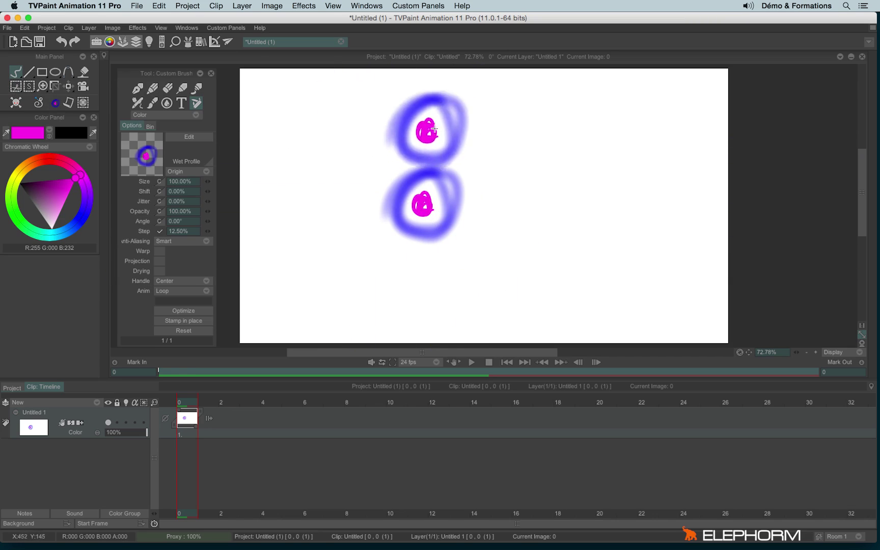
Stamp five ring-and-blob copies around the canvas and paint a long overlapping trail.
{"action": "left_click", "coordinate": [280, 100]}
{"action": "left_click", "coordinate": [399, 107]}
{"action": "left_click", "coordinate": [553, 118]}
{"action": "left_click", "coordinate": [658, 146]}
{"action": "left_click", "coordinate": [681, 286]}
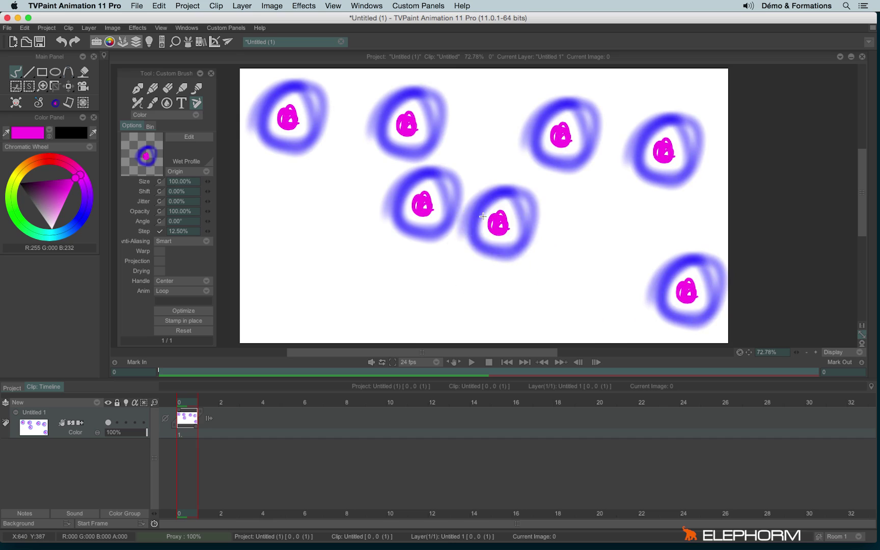
{"action": "mouse_move", "coordinate": [275, 110]}
{"action": "left_mouse_down"}
{"action": "mouse_move", "coordinate": [387, 131]}
{"action": "mouse_move", "coordinate": [543, 122]}
{"action": "mouse_move", "coordinate": [605, 238]}
{"action": "mouse_move", "coordinate": [443, 247]}
{"action": "mouse_move", "coordinate": [275, 230]}
{"action": "mouse_move", "coordinate": [388, 305]}
{"action": "mouse_move", "coordinate": [612, 241]}
{"action": "mouse_move", "coordinate": [440, 176]}
{"action": "mouse_move", "coordinate": [504, 166]}
{"action": "left_mouse_up"}
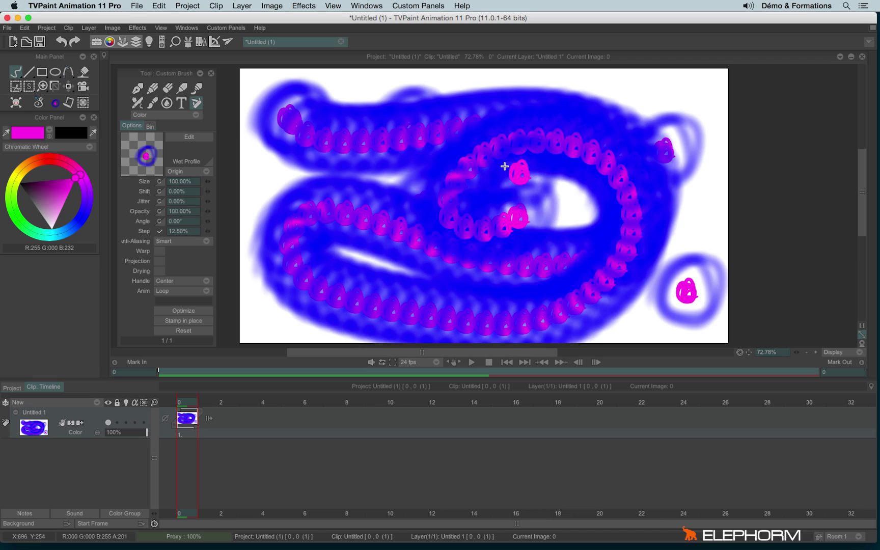
Review the cut brush's Optimize, Display and Keep options, then return to the Custom Brush.
{"action": "left_click", "coordinate": [16, 86]}
{"action": "left_click", "coordinate": [76, 87]}
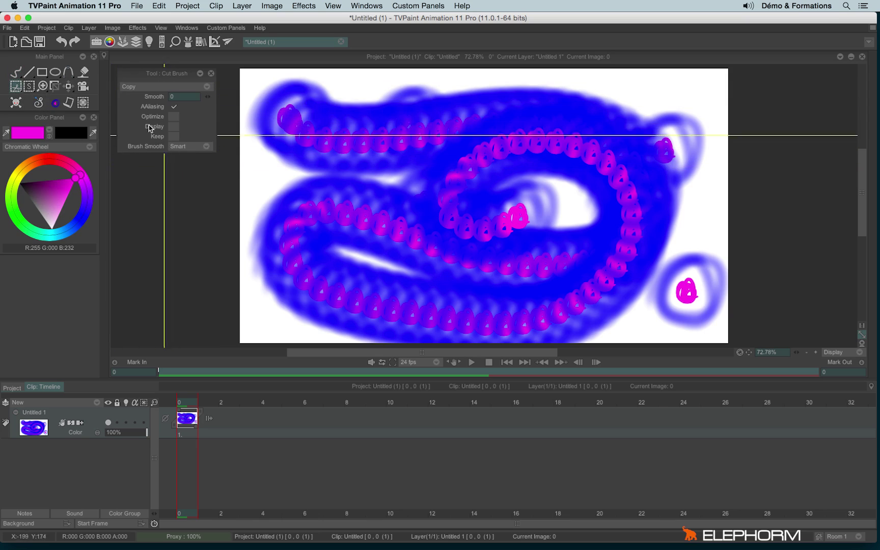
{"action": "left_click", "coordinate": [212, 102]}
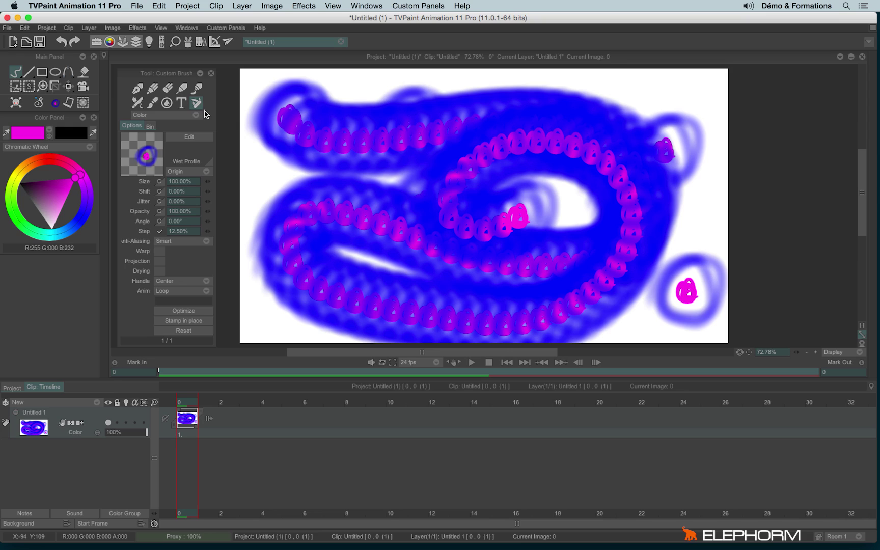
Clear the layer and paint an S-shaped test stroke in Color blending mode.
{"action": "key", "text": "BackSpace"}
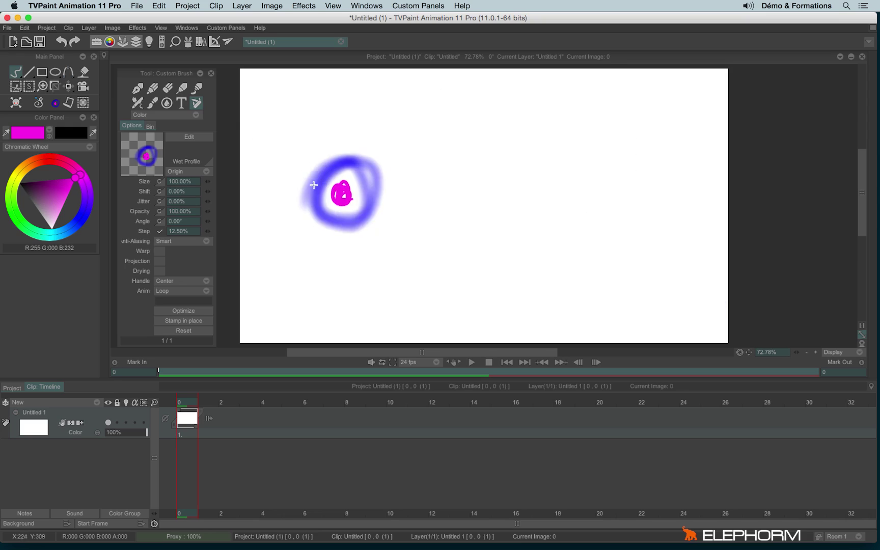
{"action": "left_click", "coordinate": [146, 115]}
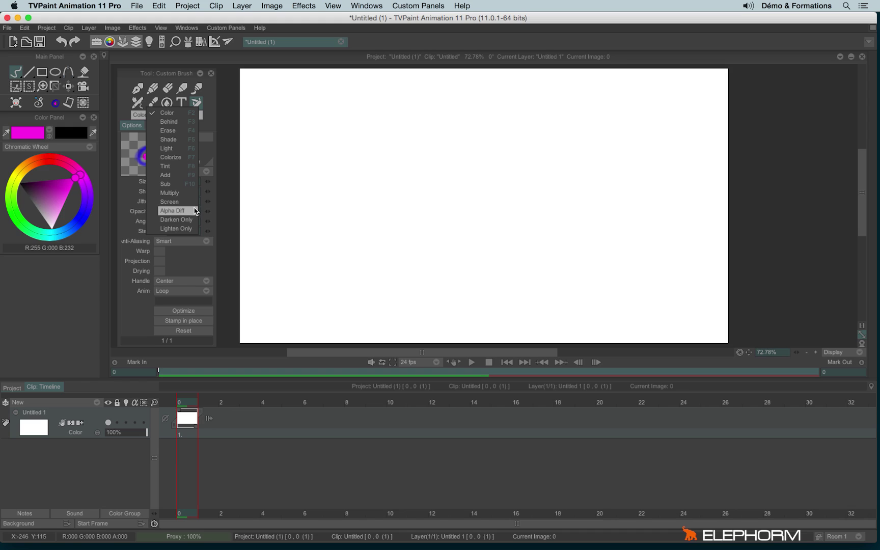
{"action": "left_click", "coordinate": [171, 113]}
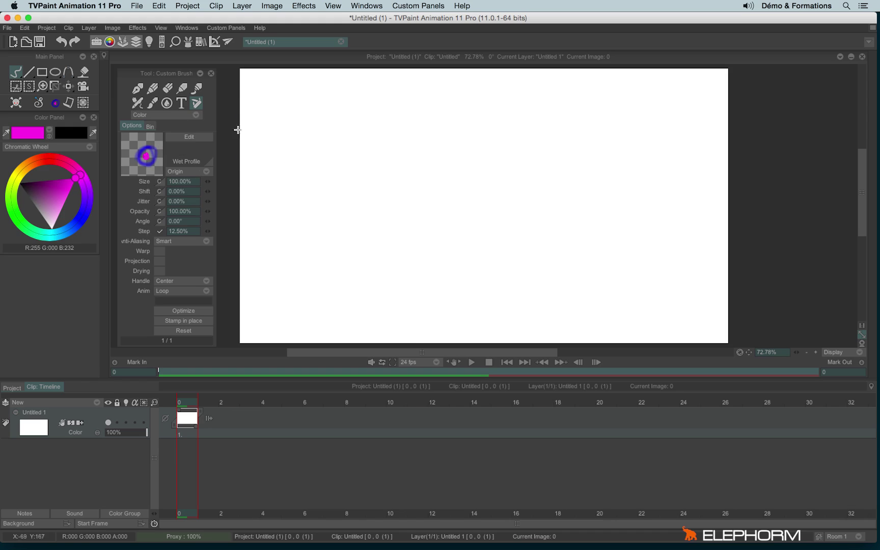
{"action": "mouse_move", "coordinate": [318, 100]}
{"action": "left_mouse_down"}
{"action": "mouse_move", "coordinate": [316, 154]}
{"action": "mouse_move", "coordinate": [364, 198]}
{"action": "mouse_move", "coordinate": [347, 242]}
{"action": "mouse_move", "coordinate": [307, 281]}
{"action": "mouse_move", "coordinate": [321, 308]}
{"action": "left_mouse_up"}
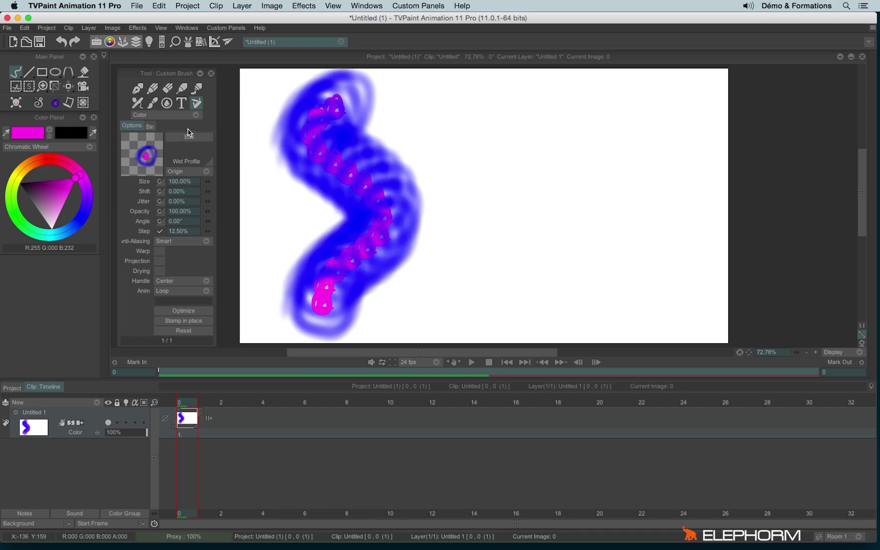
Switch blending to Alpha Diff, paint a comparison stroke, then clear the layer.
{"action": "left_click", "coordinate": [179, 115]}
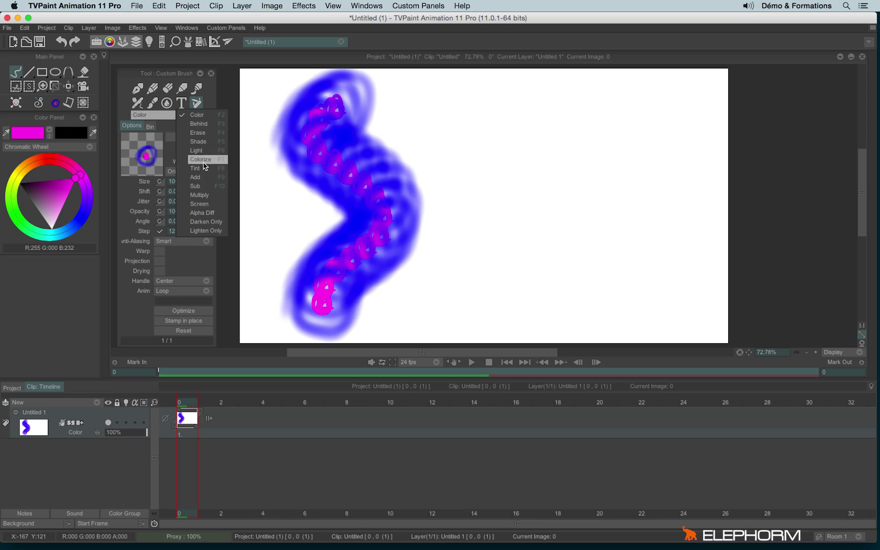
{"action": "left_click", "coordinate": [212, 212]}
{"action": "mouse_move", "coordinate": [421, 133]}
{"action": "left_mouse_down"}
{"action": "mouse_move", "coordinate": [446, 104]}
{"action": "mouse_move", "coordinate": [448, 137]}
{"action": "mouse_move", "coordinate": [512, 207]}
{"action": "mouse_move", "coordinate": [498, 253]}
{"action": "mouse_move", "coordinate": [463, 274]}
{"action": "mouse_move", "coordinate": [445, 319]}
{"action": "mouse_move", "coordinate": [471, 333]}
{"action": "left_mouse_up"}
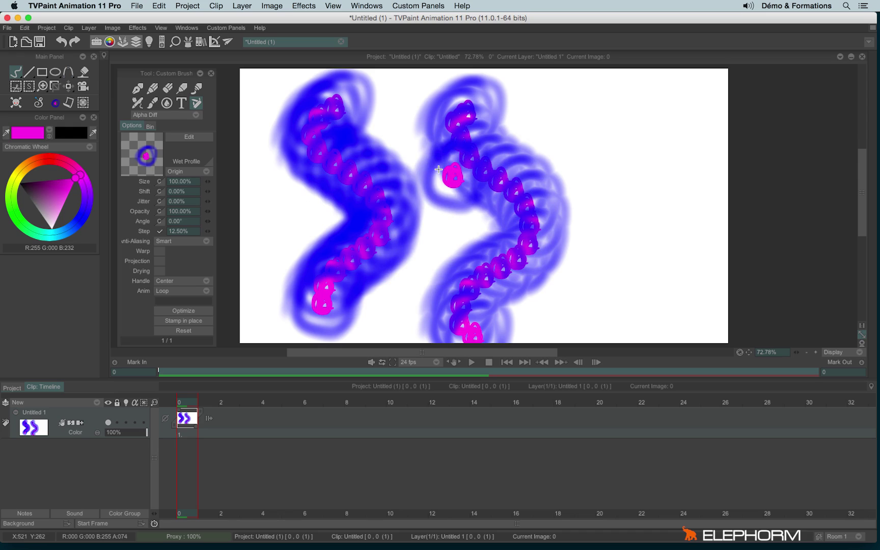
{"action": "key", "text": "BackSpace"}
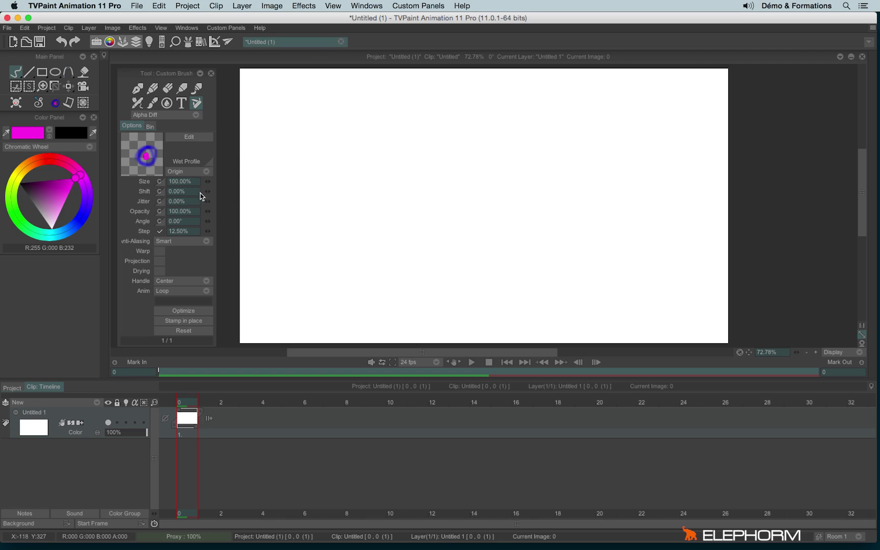
Shrink the custom brush, paint a trail and crossing zigzag strokes, then clear them away.
{"action": "mouse_move", "coordinate": [387, 184]}
{"action": "left_mouse_down"}
{"action": "mouse_move", "coordinate": [371, 182]}
{"action": "mouse_move", "coordinate": [294, 94]}
{"action": "mouse_move", "coordinate": [280, 102]}
{"action": "mouse_move", "coordinate": [270, 163]}
{"action": "mouse_move", "coordinate": [373, 235]}
{"action": "mouse_move", "coordinate": [558, 295]}
{"action": "mouse_move", "coordinate": [531, 212]}
{"action": "mouse_move", "coordinate": [611, 168]}
{"action": "mouse_move", "coordinate": [687, 146]}
{"action": "mouse_move", "coordinate": [682, 137]}
{"action": "left_mouse_up"}
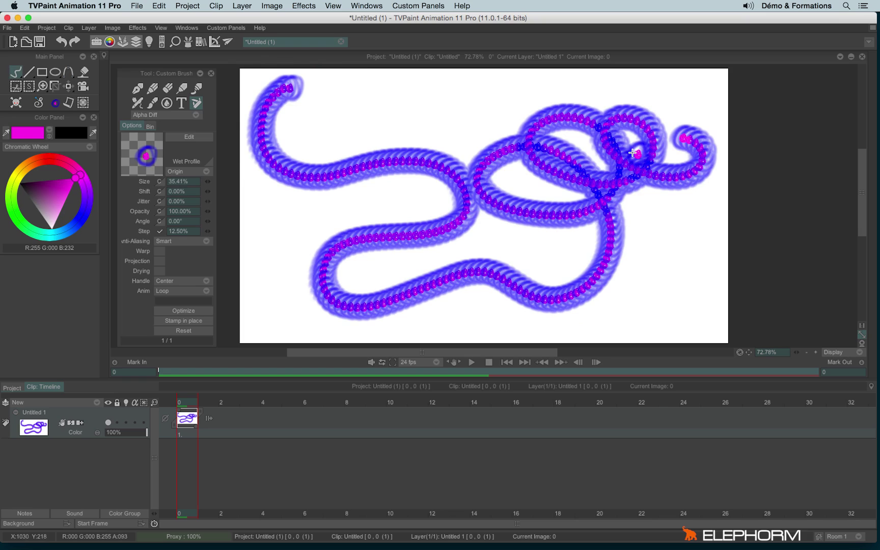
{"action": "key", "text": "BackSpace"}
{"action": "mouse_move", "coordinate": [262, 94]}
{"action": "left_mouse_down"}
{"action": "mouse_move", "coordinate": [298, 127]}
{"action": "mouse_move", "coordinate": [575, 138]}
{"action": "mouse_move", "coordinate": [461, 257]}
{"action": "mouse_move", "coordinate": [388, 289]}
{"action": "mouse_move", "coordinate": [629, 297]}
{"action": "left_mouse_up"}
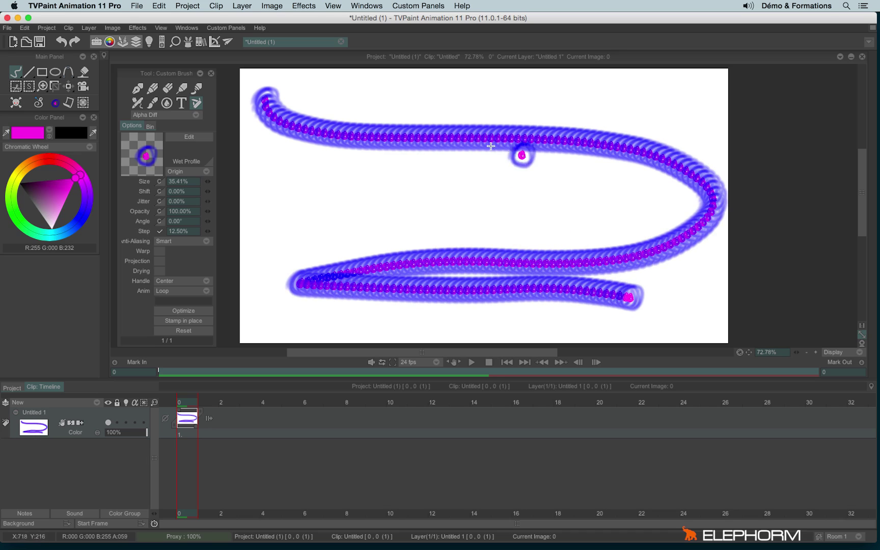
{"action": "mouse_move", "coordinate": [333, 191]}
{"action": "left_mouse_down"}
{"action": "mouse_move", "coordinate": [609, 162]}
{"action": "mouse_move", "coordinate": [586, 206]}
{"action": "mouse_move", "coordinate": [453, 326]}
{"action": "left_mouse_up"}
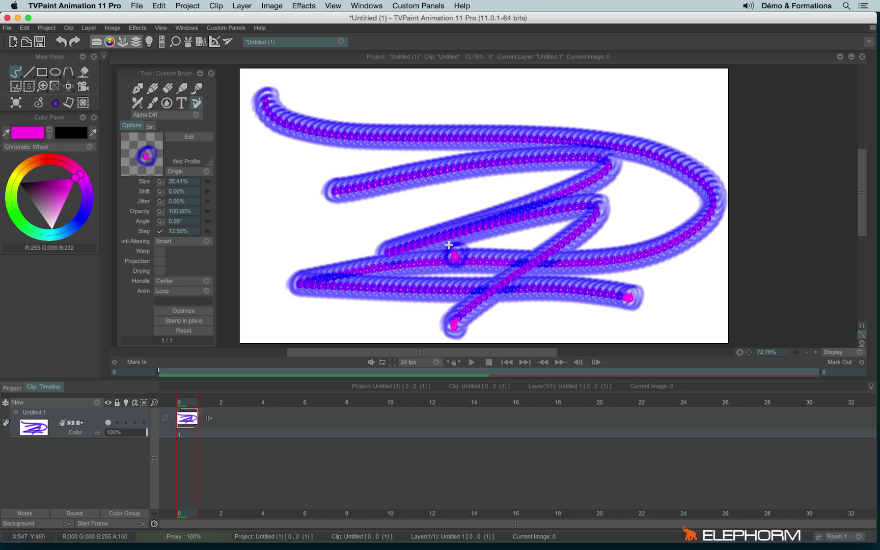
{"action": "left_click_drag", "start_coordinate": [452, 242], "coordinate": [457, 240]}
{"action": "key", "text": "BackSpace"}
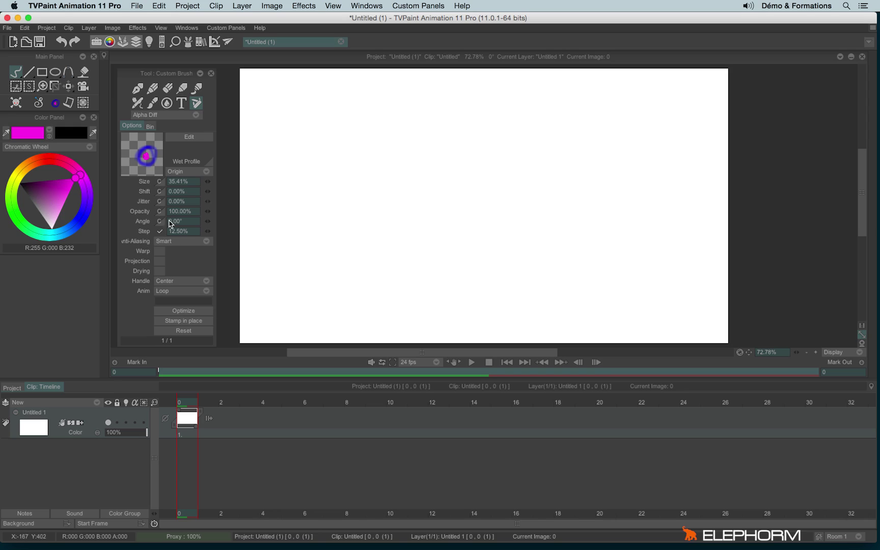
Keep anti-aliasing at Smart and paint a long zigzag test stroke.
{"action": "left_click", "coordinate": [172, 242]}
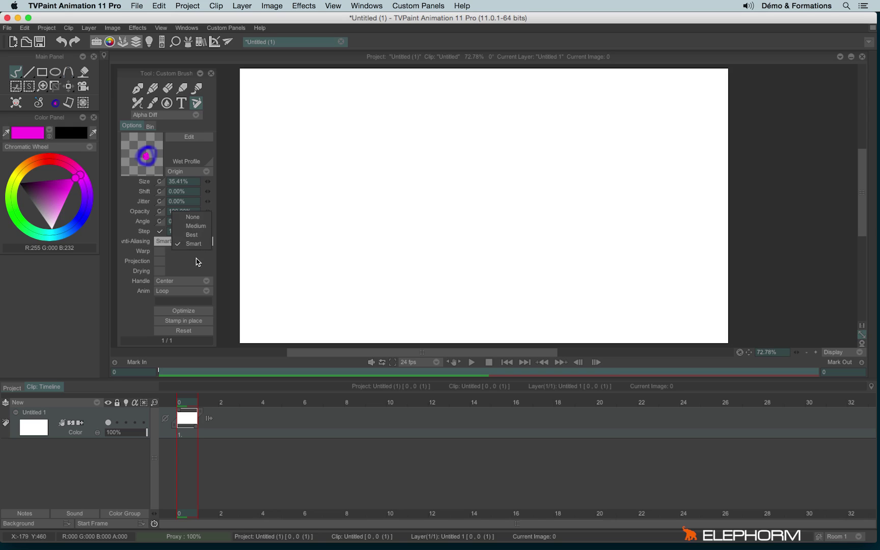
{"action": "left_click", "coordinate": [195, 261]}
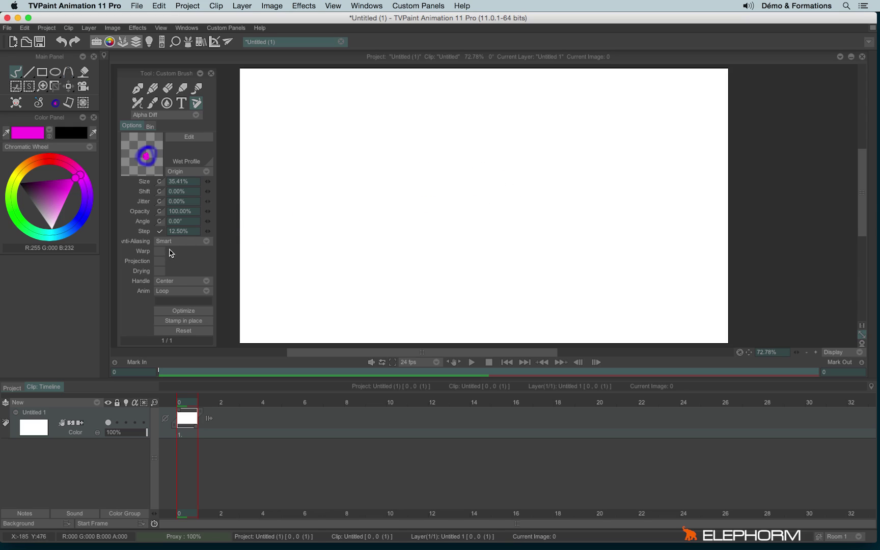
{"action": "left_click", "coordinate": [173, 243]}
{"action": "left_click", "coordinate": [196, 240]}
{"action": "mouse_move", "coordinate": [300, 105]}
{"action": "left_mouse_down"}
{"action": "mouse_move", "coordinate": [491, 110]}
{"action": "mouse_move", "coordinate": [371, 239]}
{"action": "mouse_move", "coordinate": [673, 247]}
{"action": "mouse_move", "coordinate": [344, 300]}
{"action": "mouse_move", "coordinate": [369, 298]}
{"action": "left_mouse_up"}
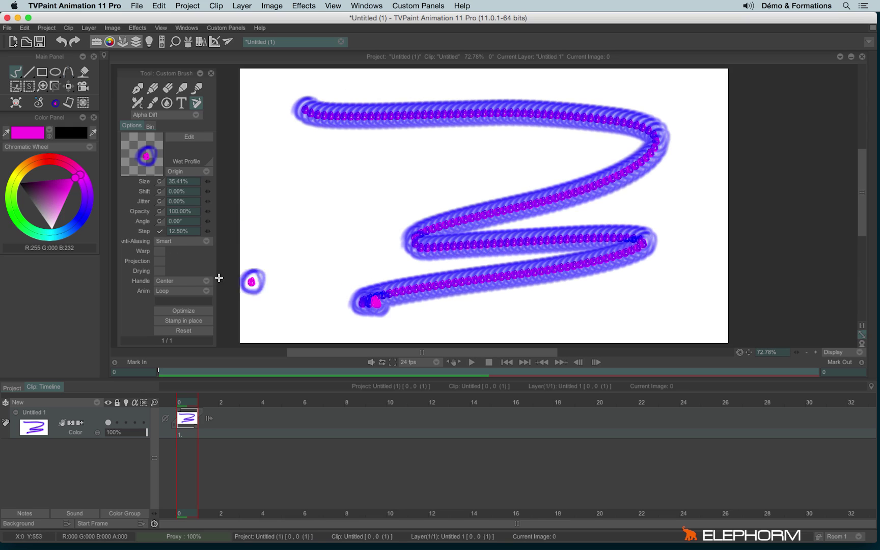
Set anti-aliasing to None, paint an S-shaped stroke, then clear the layer.
{"action": "left_click", "coordinate": [173, 243]}
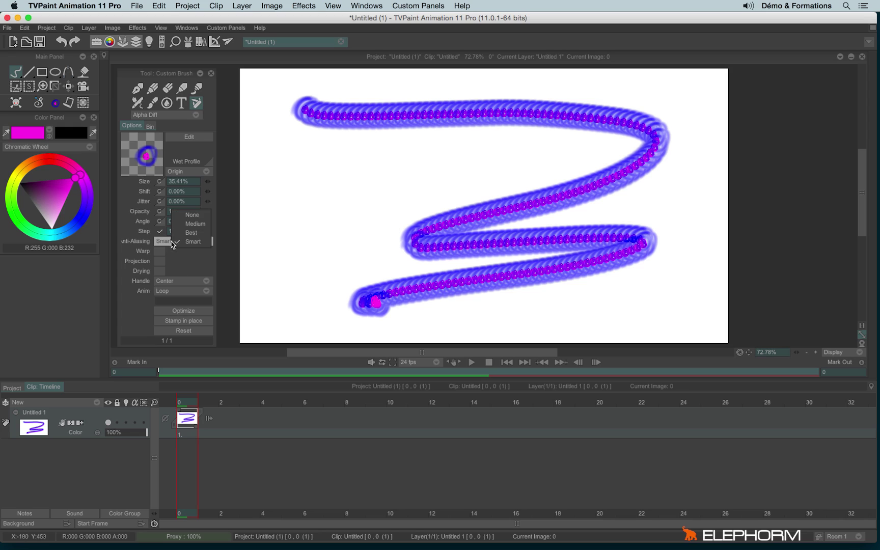
{"action": "left_click", "coordinate": [191, 217]}
{"action": "mouse_move", "coordinate": [290, 161]}
{"action": "left_mouse_down"}
{"action": "mouse_move", "coordinate": [377, 151]}
{"action": "mouse_move", "coordinate": [268, 268]}
{"action": "mouse_move", "coordinate": [485, 202]}
{"action": "mouse_move", "coordinate": [514, 183]}
{"action": "mouse_move", "coordinate": [548, 336]}
{"action": "mouse_move", "coordinate": [341, 121]}
{"action": "mouse_move", "coordinate": [379, 266]}
{"action": "mouse_move", "coordinate": [504, 245]}
{"action": "mouse_move", "coordinate": [403, 220]}
{"action": "mouse_move", "coordinate": [565, 252]}
{"action": "mouse_move", "coordinate": [533, 131]}
{"action": "left_mouse_up"}
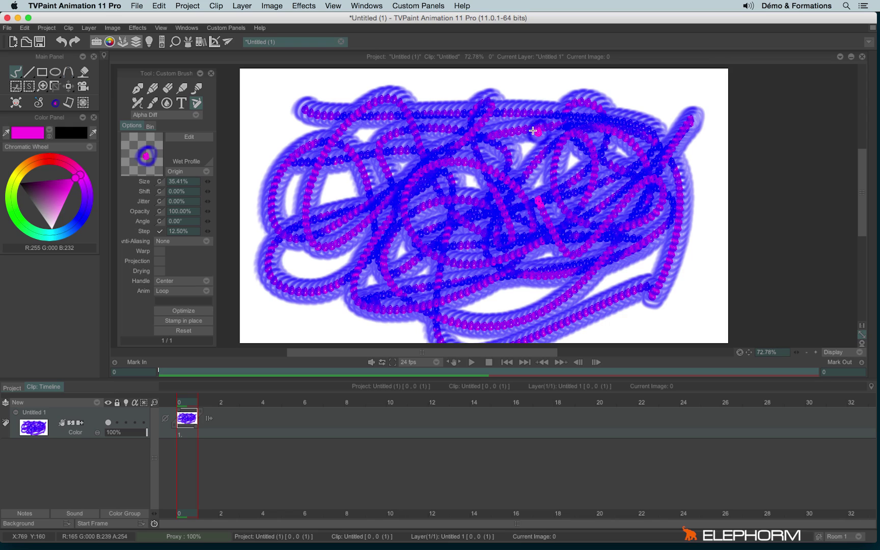
{"action": "key", "text": "BackSpace"}
{"action": "left_click", "coordinate": [533, 131]}
Remove the leftover dab, keep anti-aliasing at None, and set Cut Brush smoothing to None.
{"action": "key", "text": "BackSpace"}
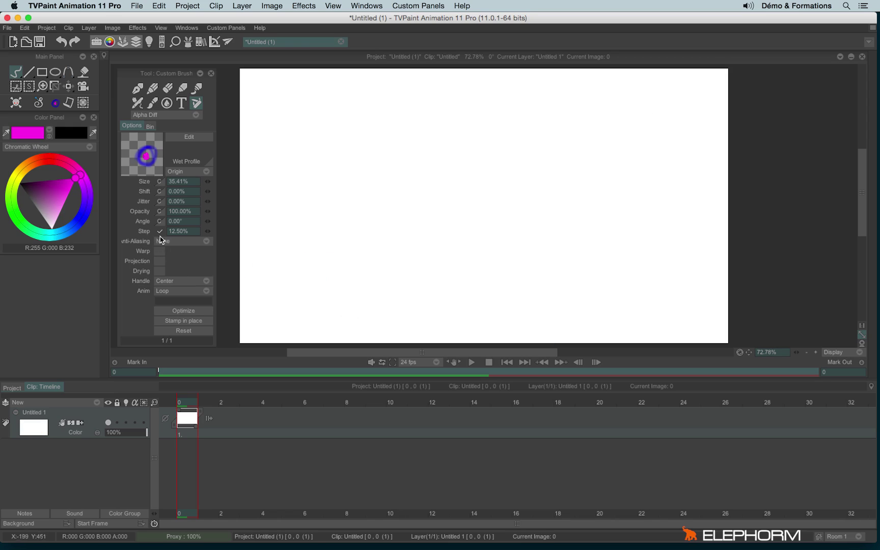
{"action": "left_click", "coordinate": [178, 242]}
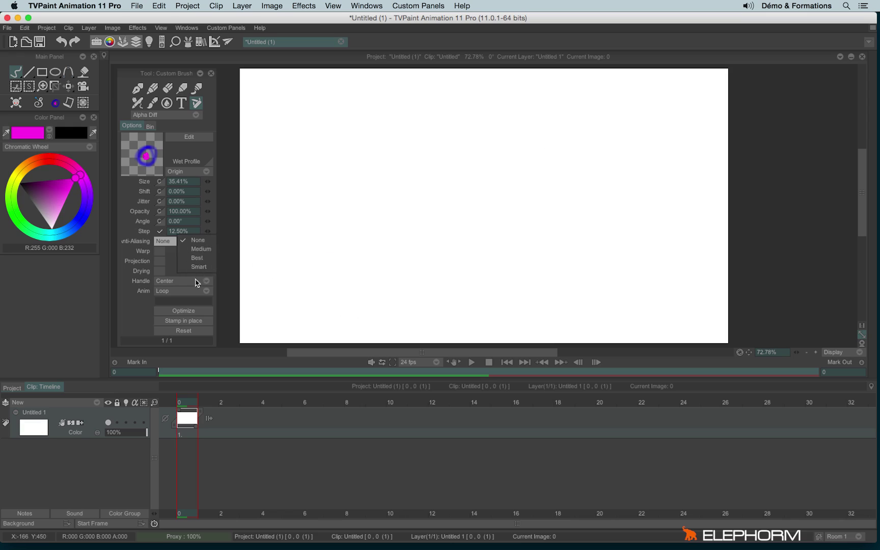
{"action": "left_click", "coordinate": [172, 253]}
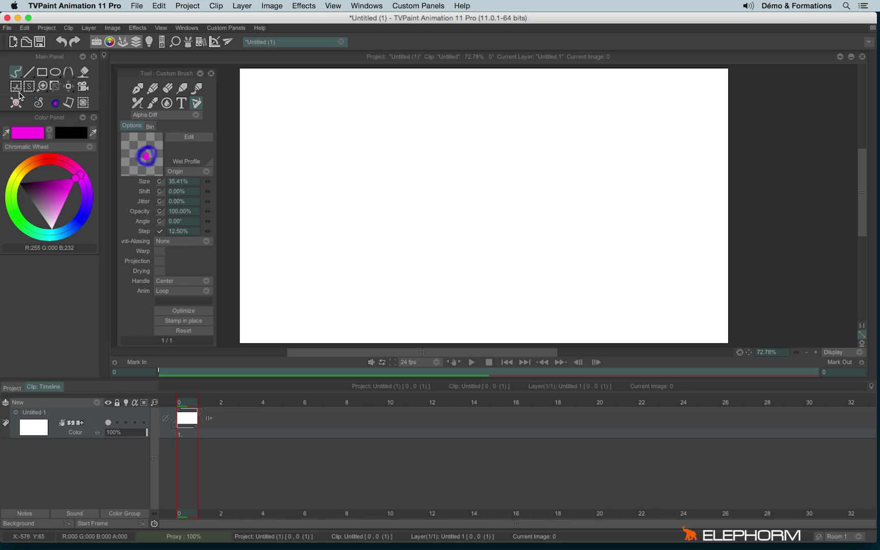
{"action": "left_click_drag", "start_coordinate": [17, 91], "coordinate": [51, 87]}
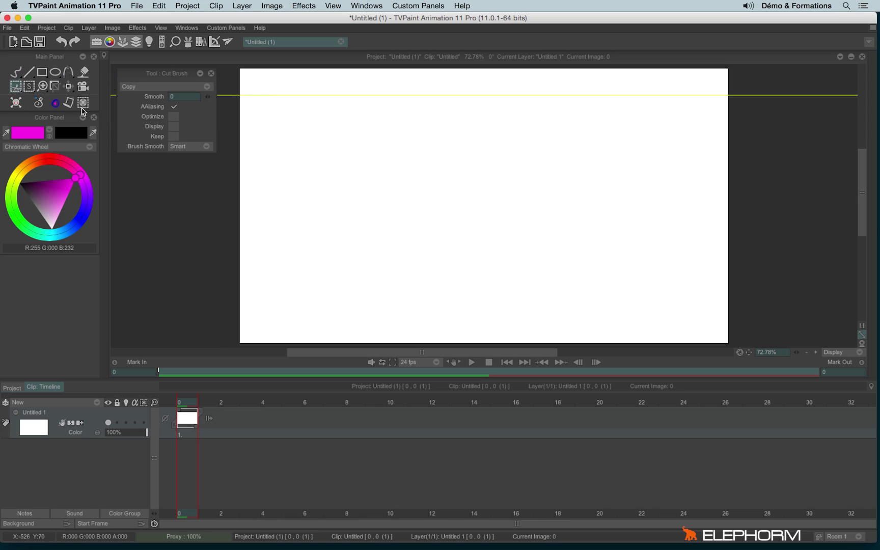
{"action": "left_click", "coordinate": [172, 147]}
{"action": "left_click", "coordinate": [196, 119]}
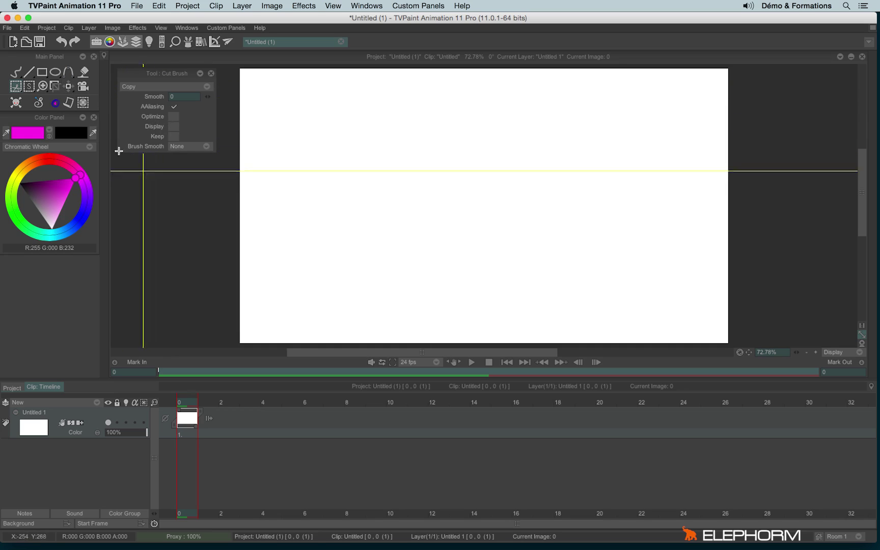
Optimize the Custom Brush and paint an S-shaped stroke with it.
{"action": "left_click", "coordinate": [30, 86]}
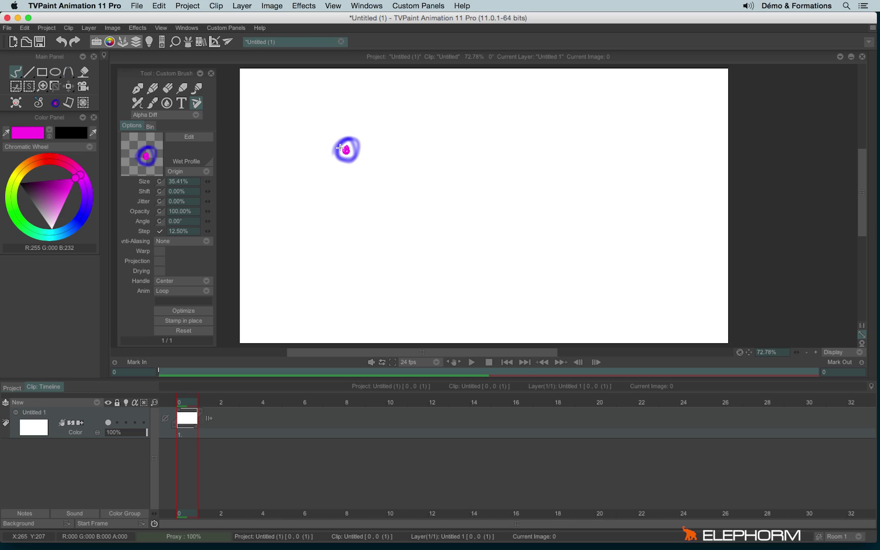
{"action": "left_click", "coordinate": [168, 311]}
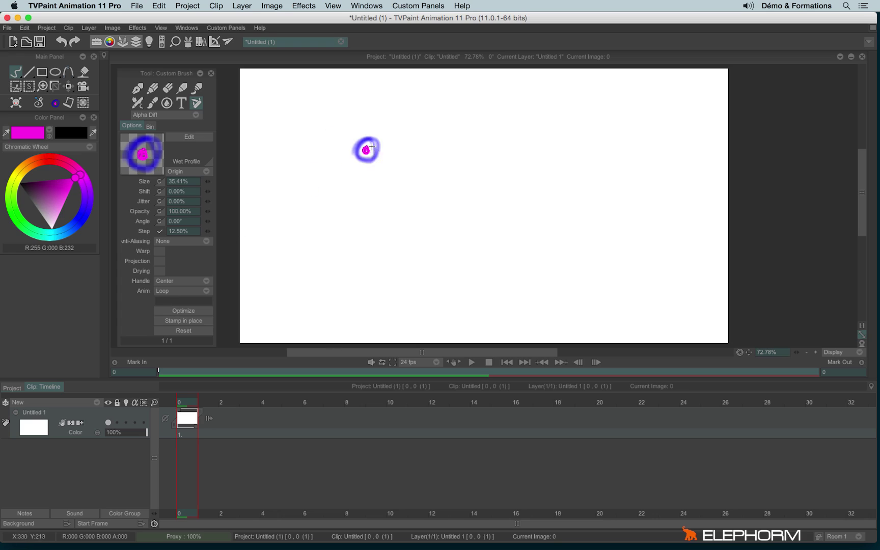
{"action": "mouse_move", "coordinate": [379, 145]}
{"action": "left_mouse_down"}
{"action": "mouse_move", "coordinate": [370, 161]}
{"action": "mouse_move", "coordinate": [387, 200]}
{"action": "mouse_move", "coordinate": [367, 257]}
{"action": "left_mouse_up"}
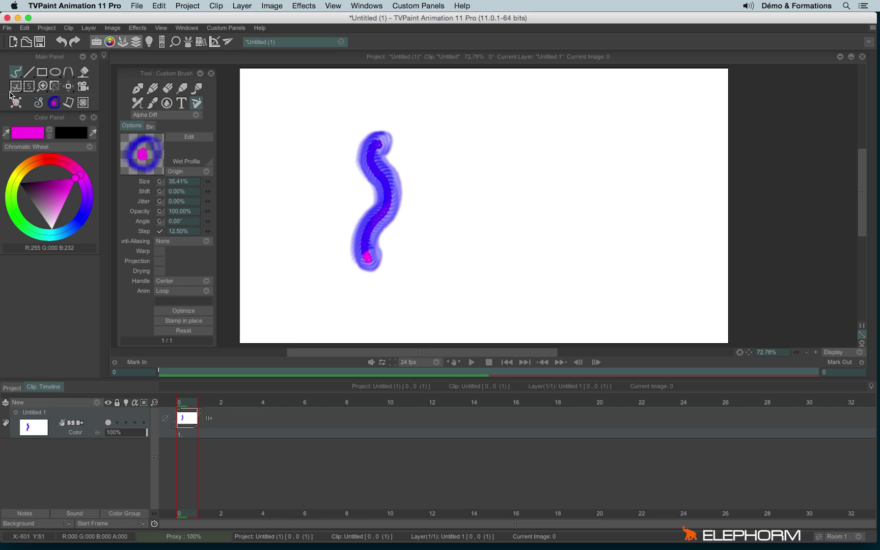
Tick Optimize in the Cut Brush options, then go back to the Custom Brush.
{"action": "left_click", "coordinate": [15, 88]}
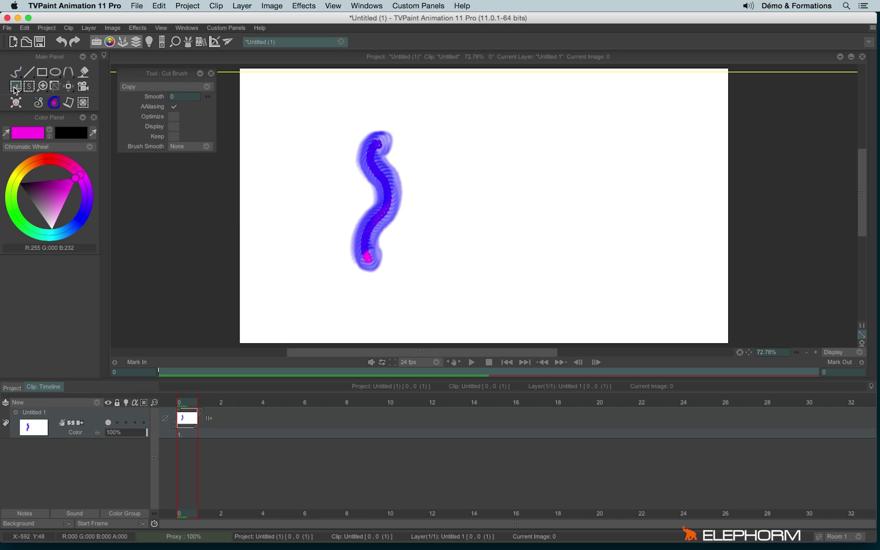
{"action": "left_click", "coordinate": [174, 116]}
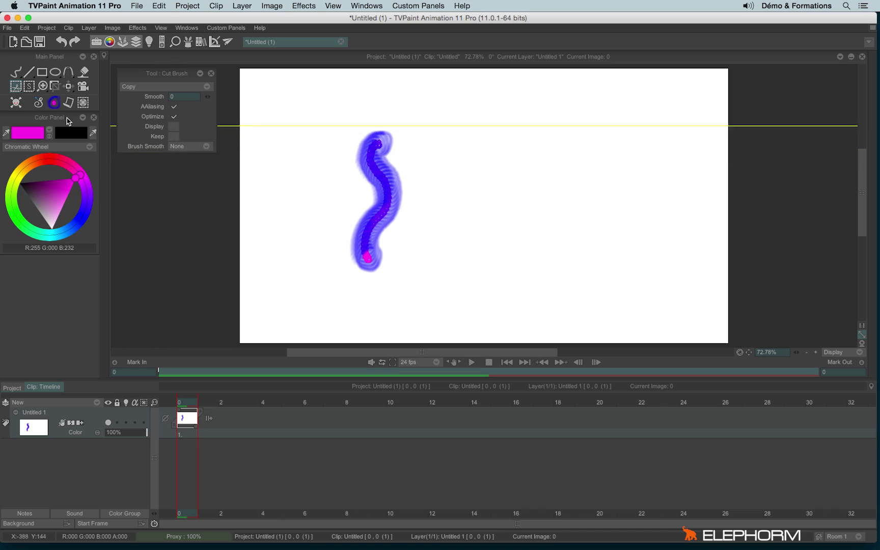
{"action": "left_click", "coordinate": [16, 74]}
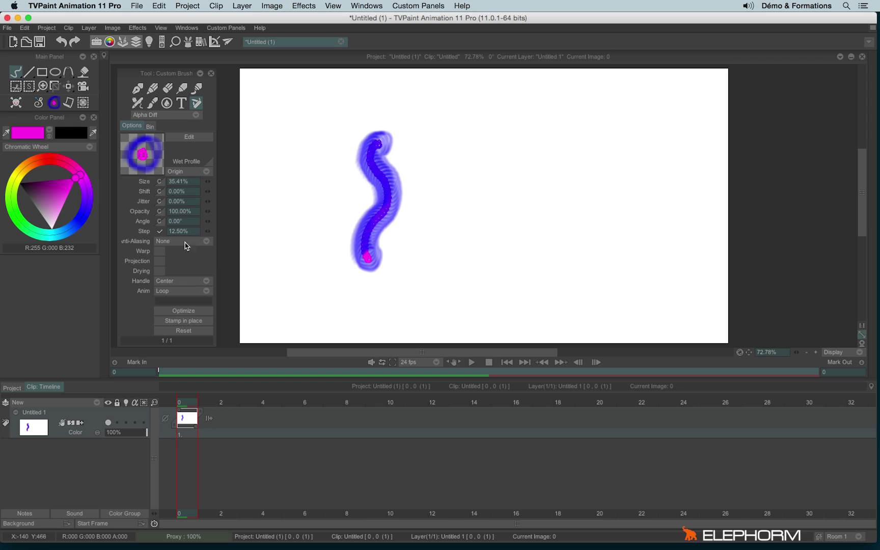
{"action": "left_click", "coordinate": [16, 84]}
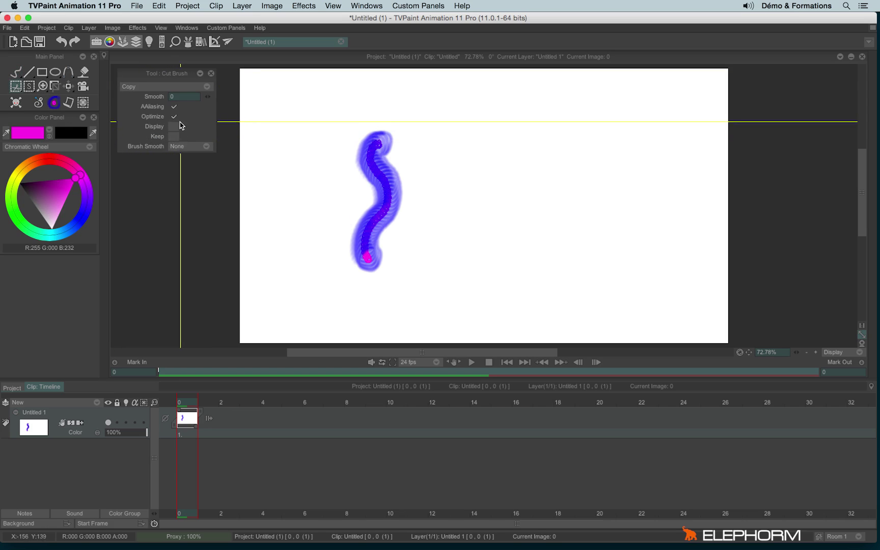
{"action": "left_click", "coordinate": [17, 72]}
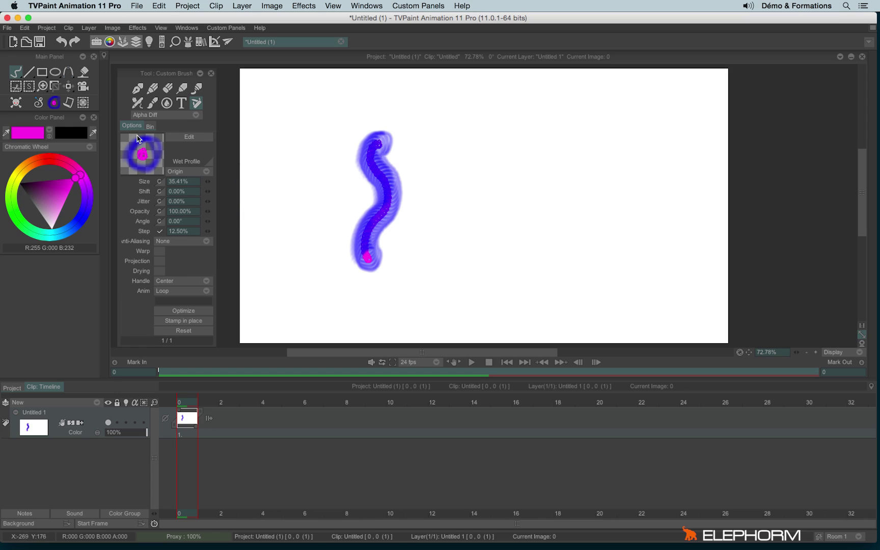
Change the custom brush mode from Alpha Diff to Color and scribble a large test stroke.
{"action": "left_click", "coordinate": [194, 115]}
{"action": "left_click", "coordinate": [228, 31]}
{"action": "mouse_move", "coordinate": [492, 129]}
{"action": "left_mouse_down"}
{"action": "mouse_move", "coordinate": [433, 201]}
{"action": "mouse_move", "coordinate": [461, 233]}
{"action": "mouse_move", "coordinate": [484, 203]}
{"action": "mouse_move", "coordinate": [501, 245]}
{"action": "mouse_move", "coordinate": [548, 219]}
{"action": "left_mouse_up"}
Scribble a grainy stroke with the cement_03 paper texture, then place a single dab.
{"action": "left_click", "coordinate": [68, 103]}
{"action": "mouse_move", "coordinate": [588, 137]}
{"action": "left_mouse_down"}
{"action": "mouse_move", "coordinate": [611, 109]}
{"action": "mouse_move", "coordinate": [542, 156]}
{"action": "mouse_move", "coordinate": [578, 186]}
{"action": "mouse_move", "coordinate": [659, 188]}
{"action": "mouse_move", "coordinate": [649, 239]}
{"action": "left_mouse_up"}
{"action": "left_click", "coordinate": [601, 236]}
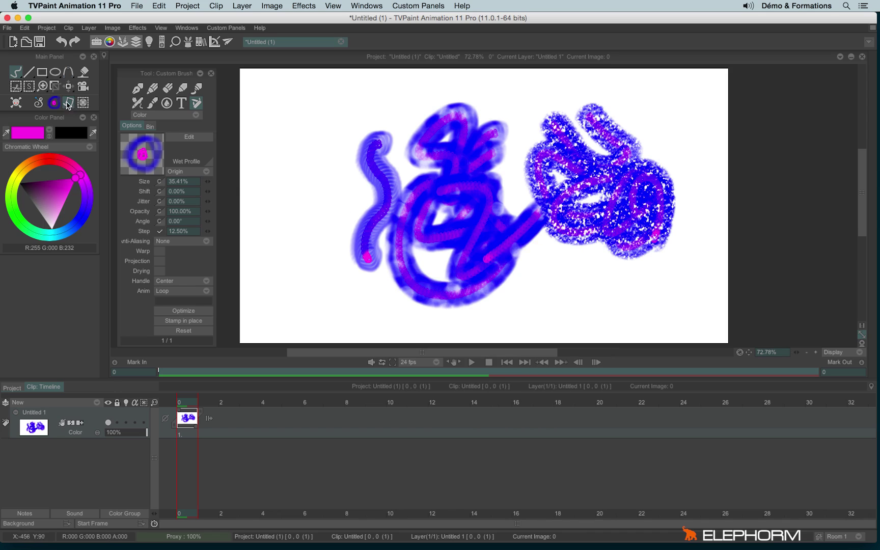
{"action": "left_click", "coordinate": [306, 190]}
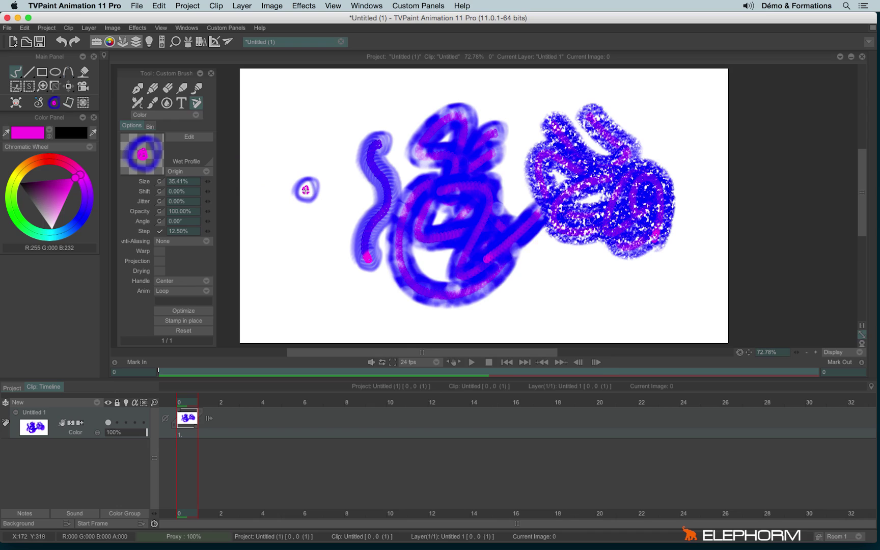
Clear the layer and scroll through the Custom Brush options to the Warp and Projection settings.
{"action": "key", "text": "BackSpace"}
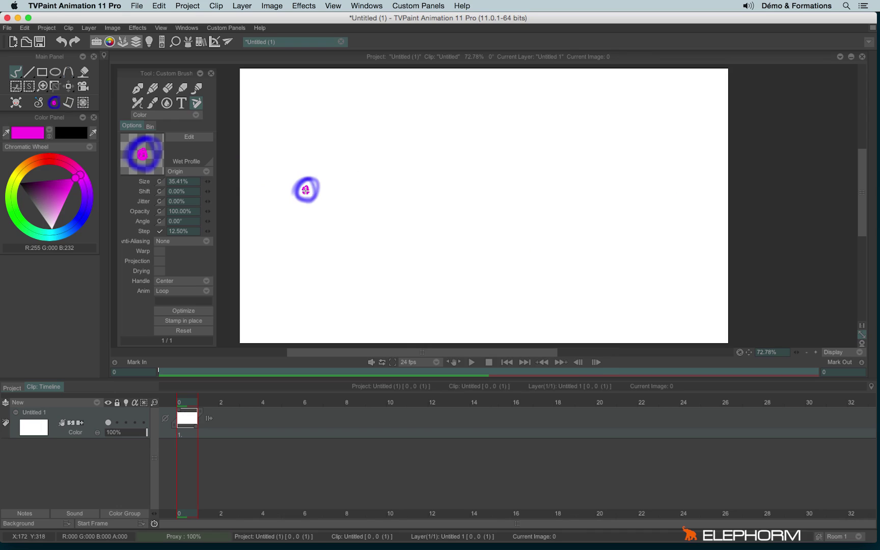
{"action": "key", "text": "BackSpace"}
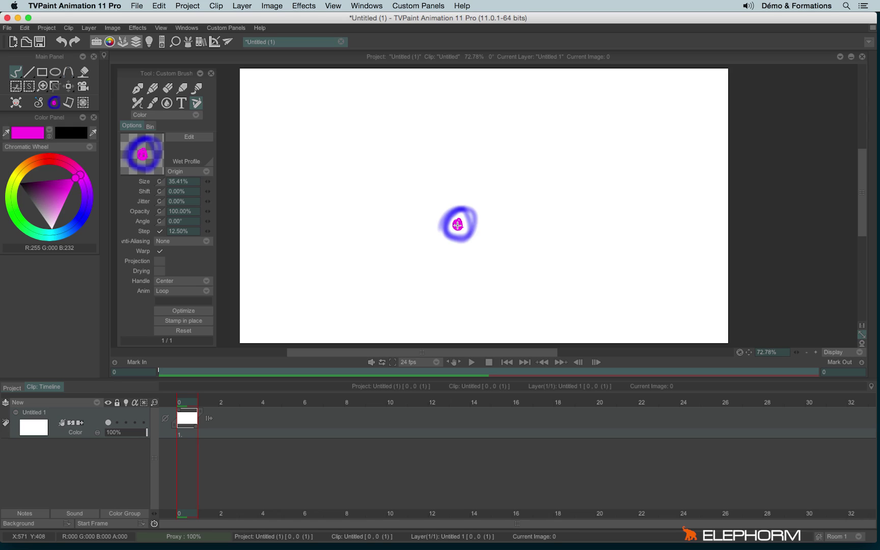
{"action": "scroll", "coordinate": [423, 196], "scroll_direction": "up", "scroll_amount": 3}
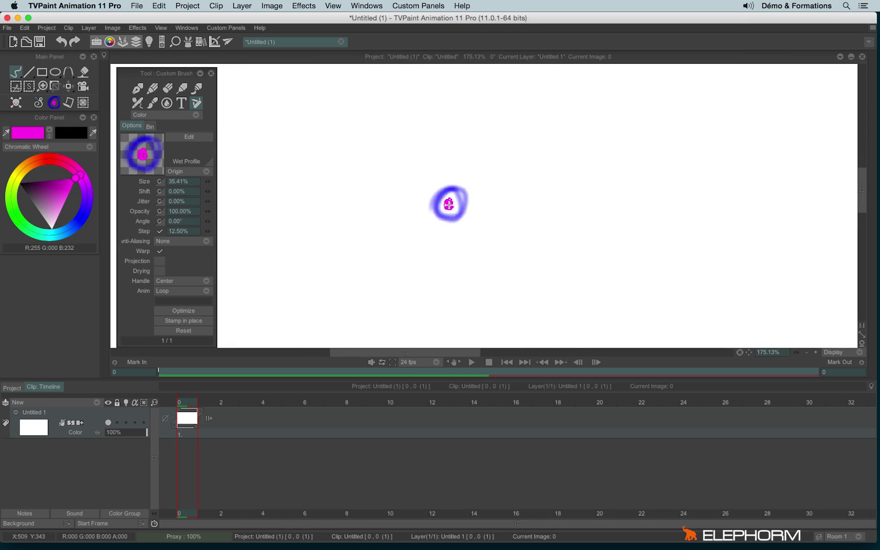
{"action": "scroll", "coordinate": [408, 212], "scroll_direction": "up", "scroll_amount": 5}
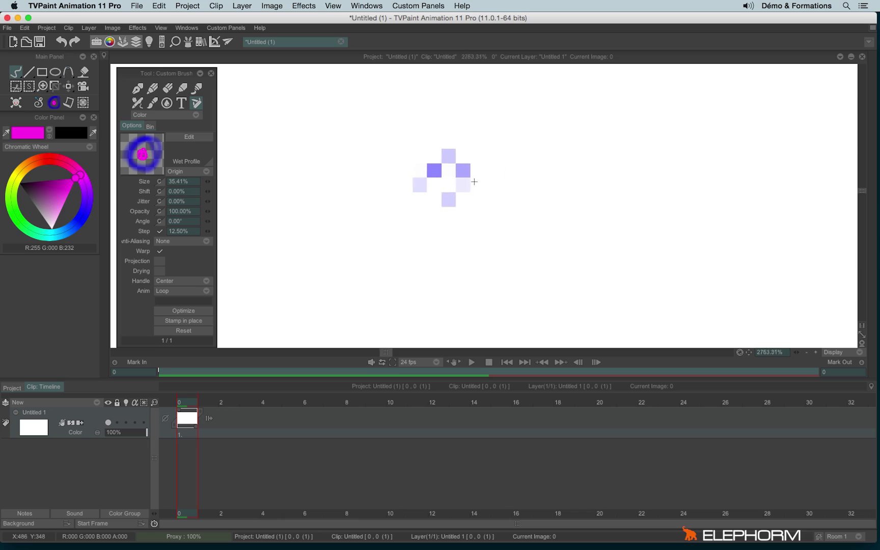
{"action": "scroll", "coordinate": [488, 182], "scroll_direction": "down", "scroll_amount": 6}
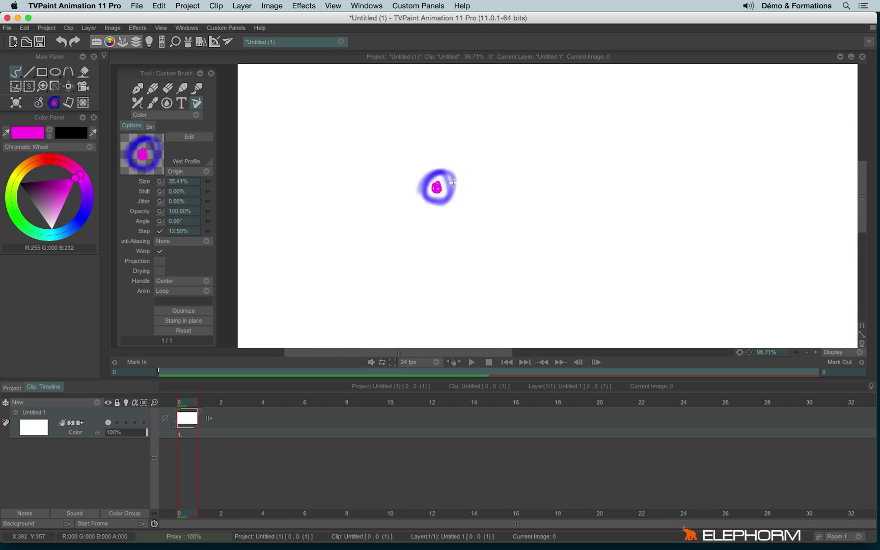
{"action": "scroll", "coordinate": [474, 180], "scroll_direction": "down", "scroll_amount": 5}
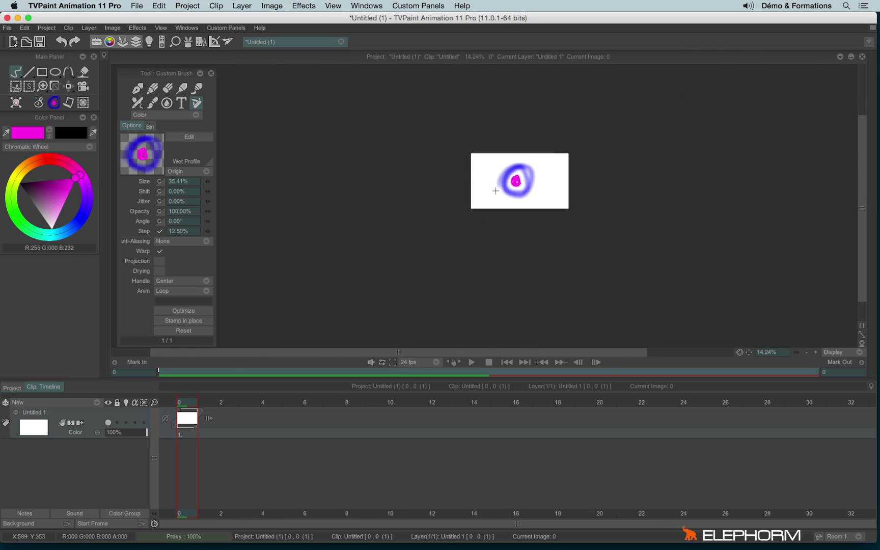
{"action": "scroll", "coordinate": [487, 193], "scroll_direction": "down", "scroll_amount": 2}
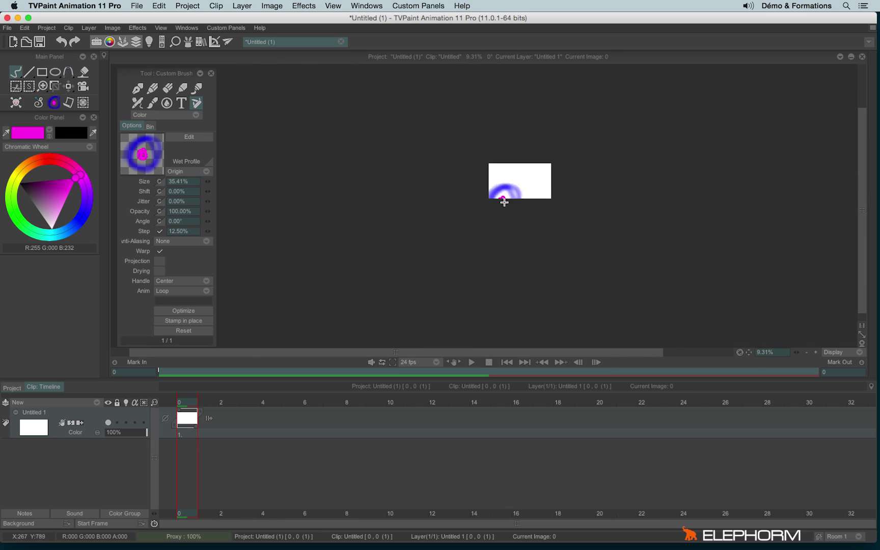
{"action": "scroll", "coordinate": [558, 162], "scroll_direction": "up", "scroll_amount": 4}
{"action": "scroll", "coordinate": [558, 162], "scroll_direction": "up", "scroll_amount": 3}
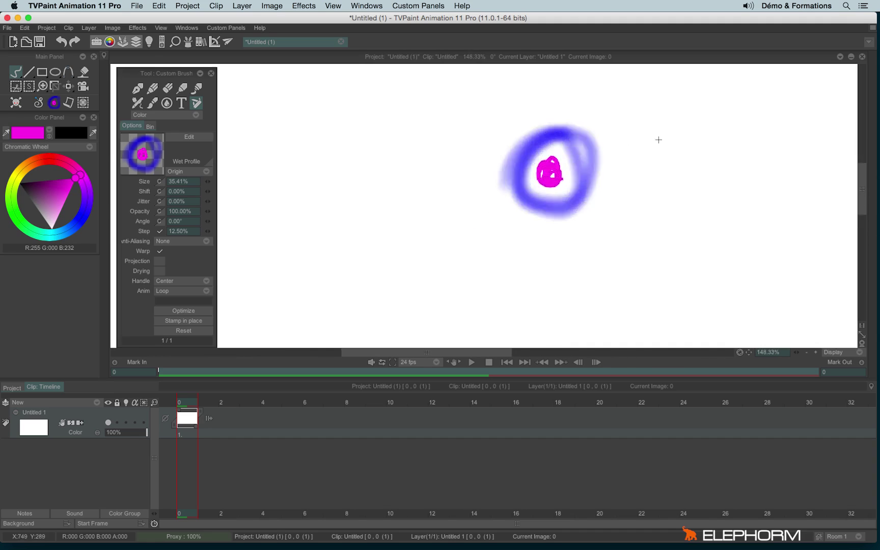
{"action": "scroll", "coordinate": [548, 160], "scroll_direction": "down", "scroll_amount": 3}
{"action": "scroll", "coordinate": [549, 160], "scroll_direction": "down", "scroll_amount": 4}
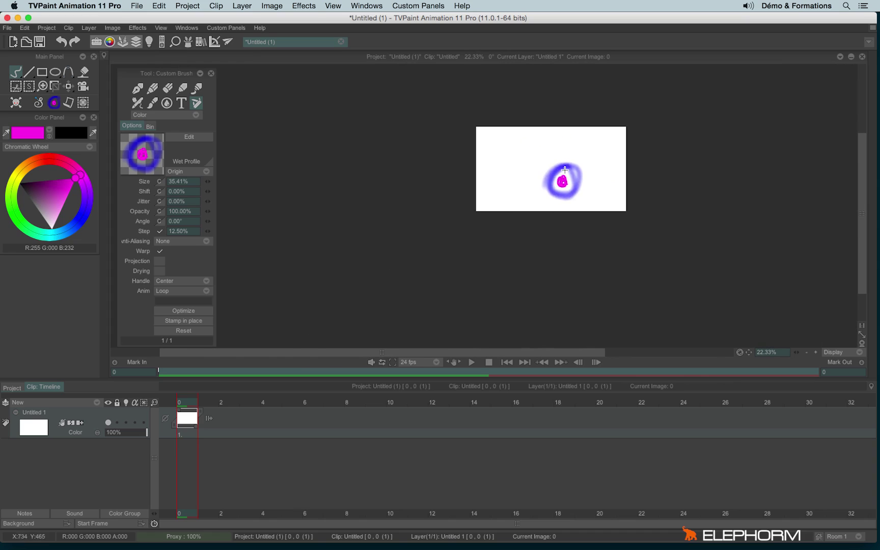
{"action": "scroll", "coordinate": [540, 173], "scroll_direction": "up", "scroll_amount": 9}
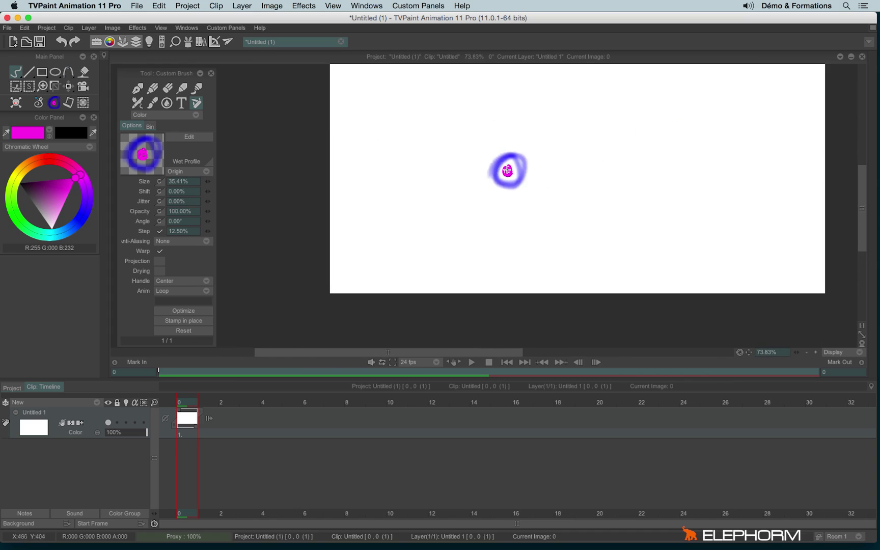
{"action": "scroll", "coordinate": [485, 211], "scroll_direction": "down", "scroll_amount": 3}
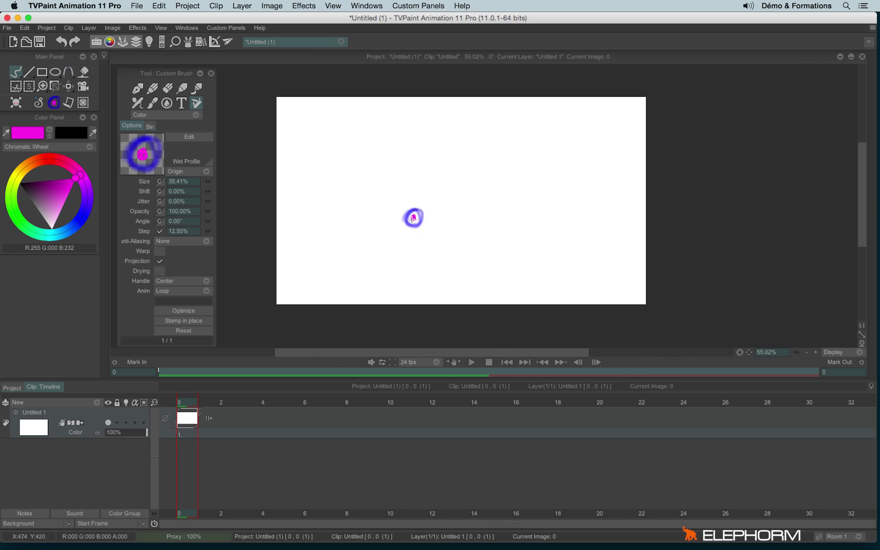
{"action": "mouse_move", "coordinate": [408, 179]}
{"action": "left_mouse_down"}
{"action": "mouse_move", "coordinate": [356, 179]}
{"action": "mouse_move", "coordinate": [332, 188]}
{"action": "mouse_move", "coordinate": [343, 207]}
{"action": "mouse_move", "coordinate": [388, 221]}
{"action": "mouse_move", "coordinate": [471, 214]}
{"action": "left_mouse_up"}
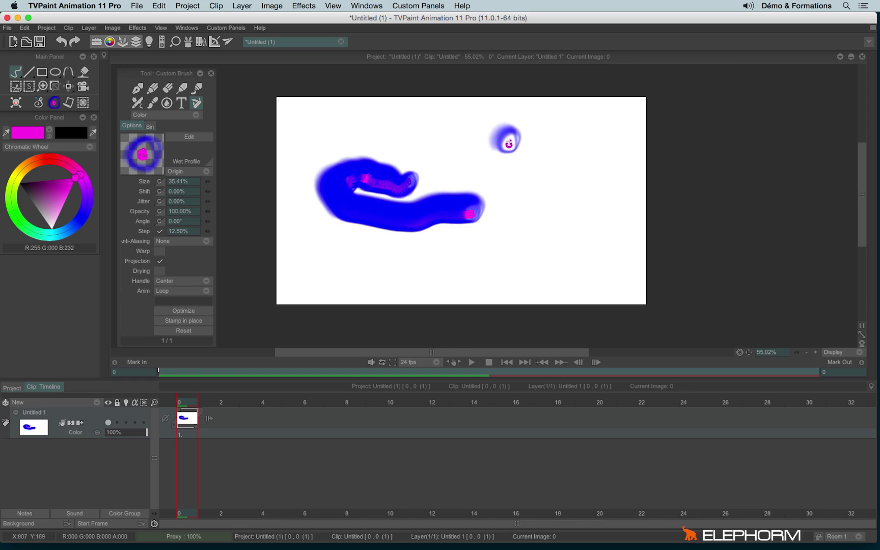
{"action": "mouse_move", "coordinate": [514, 149]}
{"action": "left_mouse_down"}
{"action": "mouse_move", "coordinate": [522, 167]}
{"action": "mouse_move", "coordinate": [572, 181]}
{"action": "mouse_move", "coordinate": [581, 196]}
{"action": "left_mouse_up"}
{"action": "mouse_move", "coordinate": [493, 279]}
{"action": "left_mouse_down"}
{"action": "mouse_move", "coordinate": [515, 269]}
{"action": "mouse_move", "coordinate": [511, 285]}
{"action": "mouse_move", "coordinate": [553, 254]}
{"action": "mouse_move", "coordinate": [477, 170]}
{"action": "mouse_move", "coordinate": [427, 164]}
{"action": "mouse_move", "coordinate": [384, 184]}
{"action": "left_mouse_up"}
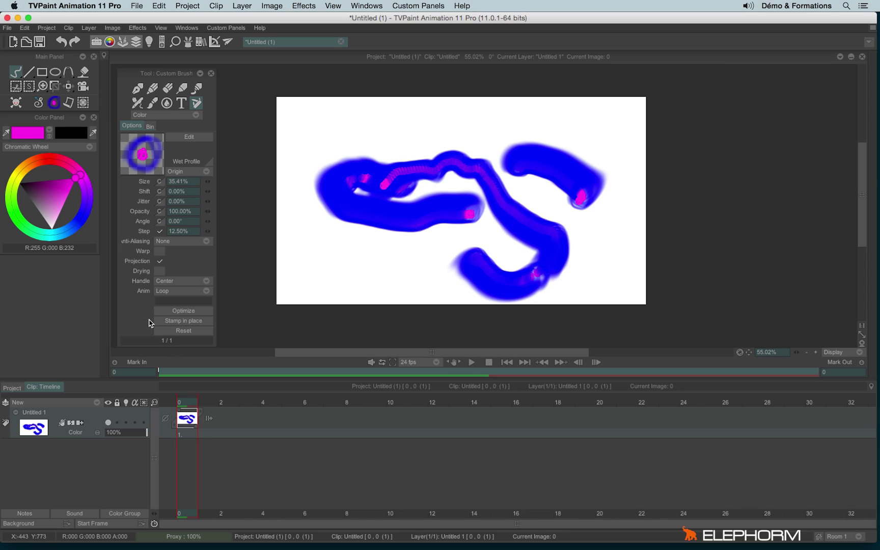
{"action": "key", "text": "BackSpace"}
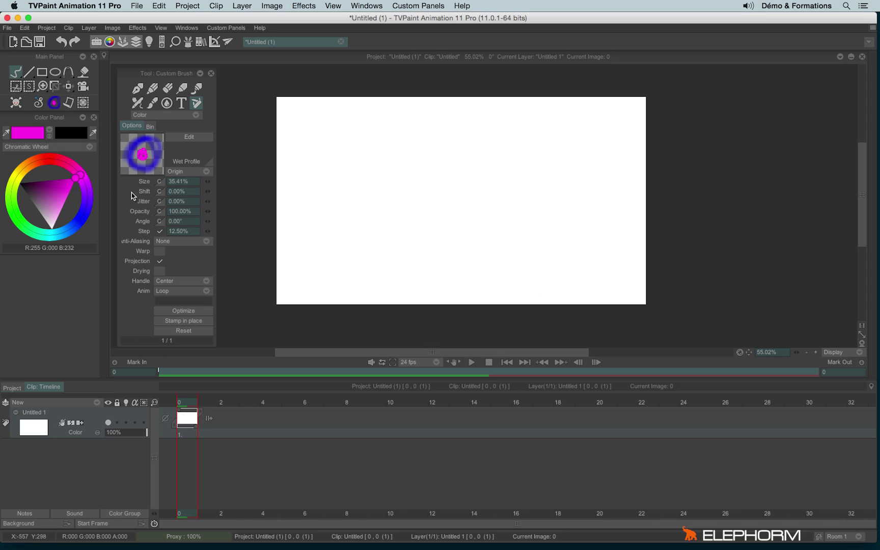
With the plain Pen Brush, draw a magenta stick figure in the middle of frame 0.
{"action": "left_click", "coordinate": [136, 88]}
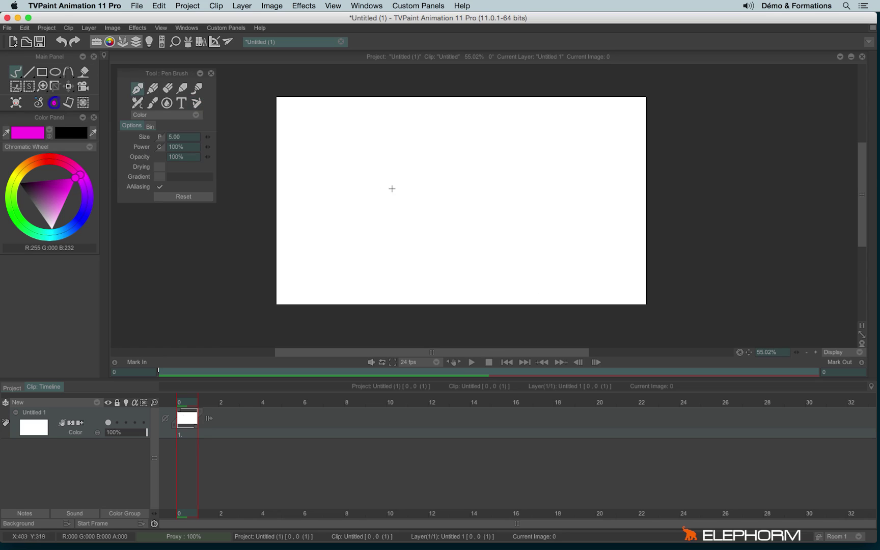
{"action": "left_click_drag", "start_coordinate": [392, 188], "coordinate": [392, 289]}
{"action": "mouse_move", "coordinate": [425, 218]}
{"action": "left_mouse_down"}
{"action": "mouse_move", "coordinate": [392, 242]}
{"action": "mouse_move", "coordinate": [399, 248]}
{"action": "left_mouse_up"}
{"action": "mouse_move", "coordinate": [393, 289]}
{"action": "left_mouse_down"}
{"action": "mouse_move", "coordinate": [370, 302]}
{"action": "mouse_move", "coordinate": [398, 299]}
{"action": "left_mouse_up"}
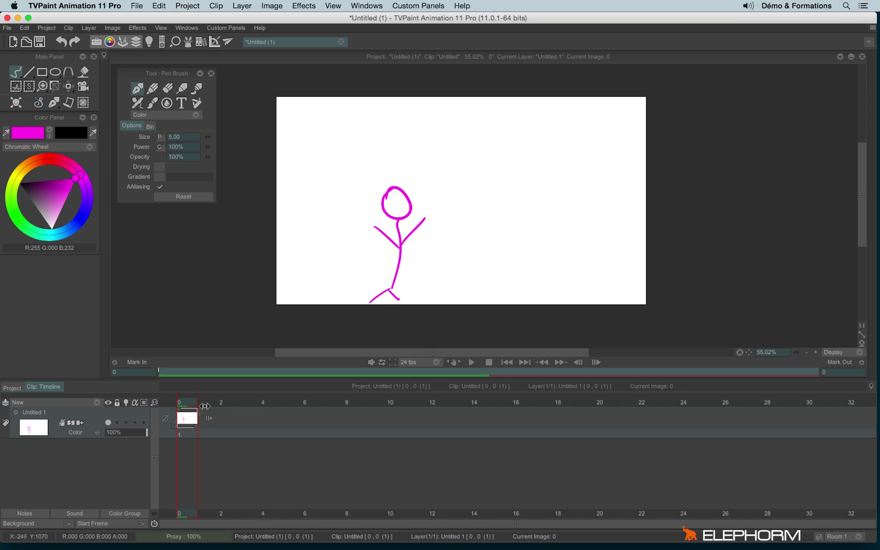
Add new empty images at frames 13 and 3, then return to the first frame.
{"action": "mouse_move", "coordinate": [205, 406]}
{"action": "left_mouse_down"}
{"action": "mouse_move", "coordinate": [314, 402]}
{"action": "mouse_move", "coordinate": [458, 381]}
{"action": "left_mouse_up"}
{"action": "key", "text": "Return"}
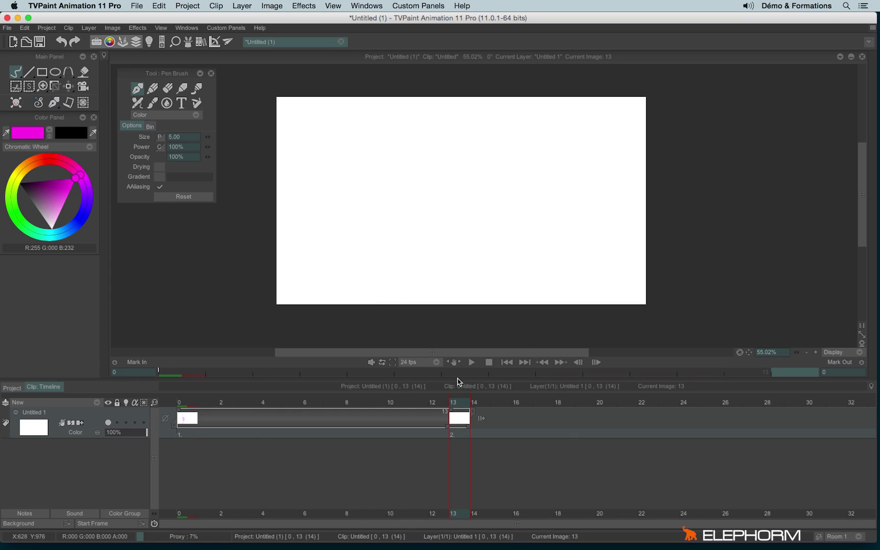
{"action": "left_click", "coordinate": [253, 413]}
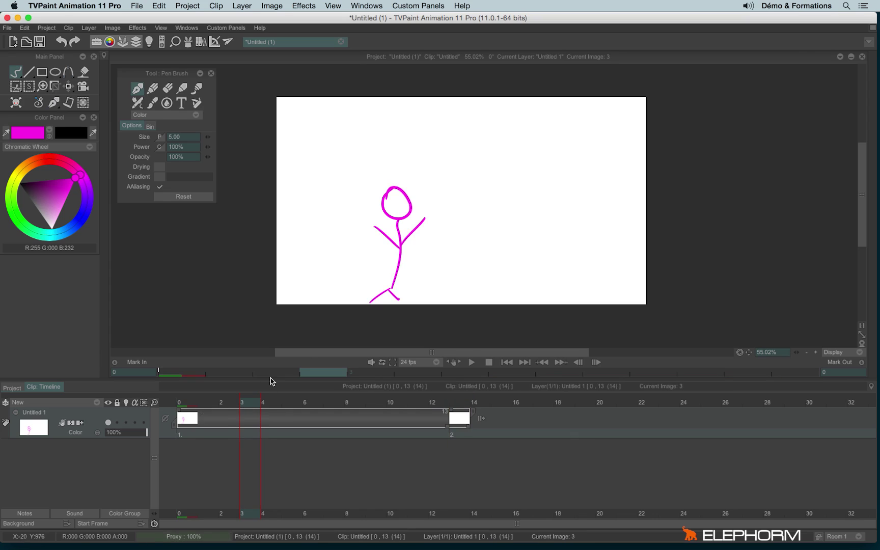
{"action": "key", "text": "Return"}
{"action": "key", "text": "Home"}
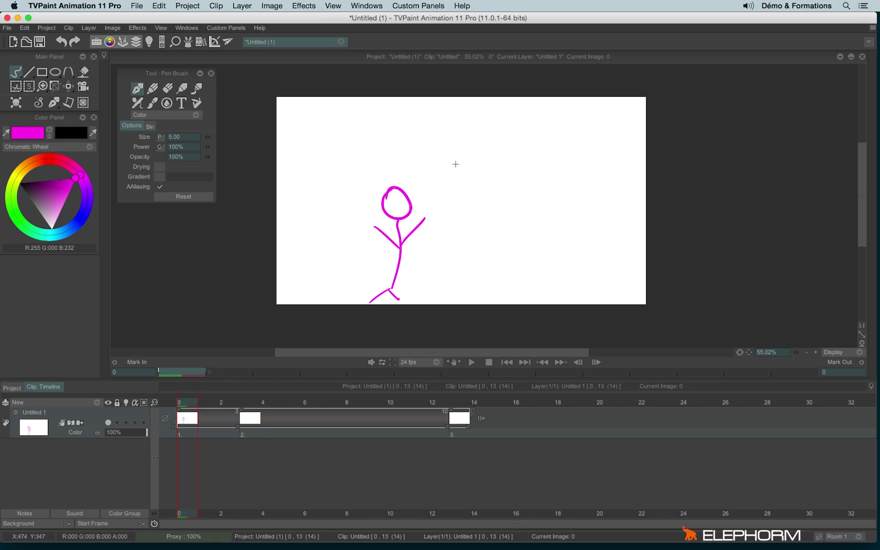
Draw two more magenta stick figures on the first frame, one at right and one at left.
{"action": "left_click_drag", "start_coordinate": [497, 174], "coordinate": [494, 197]}
{"action": "left_click_drag", "start_coordinate": [499, 203], "coordinate": [501, 261]}
{"action": "mouse_move", "coordinate": [478, 216]}
{"action": "left_mouse_down"}
{"action": "mouse_move", "coordinate": [498, 225]}
{"action": "mouse_move", "coordinate": [528, 215]}
{"action": "left_mouse_up"}
{"action": "mouse_move", "coordinate": [501, 257]}
{"action": "left_mouse_down"}
{"action": "mouse_move", "coordinate": [484, 289]}
{"action": "mouse_move", "coordinate": [527, 290]}
{"action": "left_mouse_up"}
{"action": "mouse_move", "coordinate": [311, 145]}
{"action": "left_mouse_down"}
{"action": "mouse_move", "coordinate": [312, 164]}
{"action": "mouse_move", "coordinate": [315, 224]}
{"action": "left_mouse_up"}
{"action": "left_click", "coordinate": [321, 181]}
{"action": "left_click_drag", "start_coordinate": [327, 173], "coordinate": [331, 167]}
{"action": "mouse_move", "coordinate": [293, 187]}
{"action": "left_mouse_down"}
{"action": "mouse_move", "coordinate": [309, 200]}
{"action": "mouse_move", "coordinate": [310, 249]}
{"action": "mouse_move", "coordinate": [329, 264]}
{"action": "left_mouse_up"}
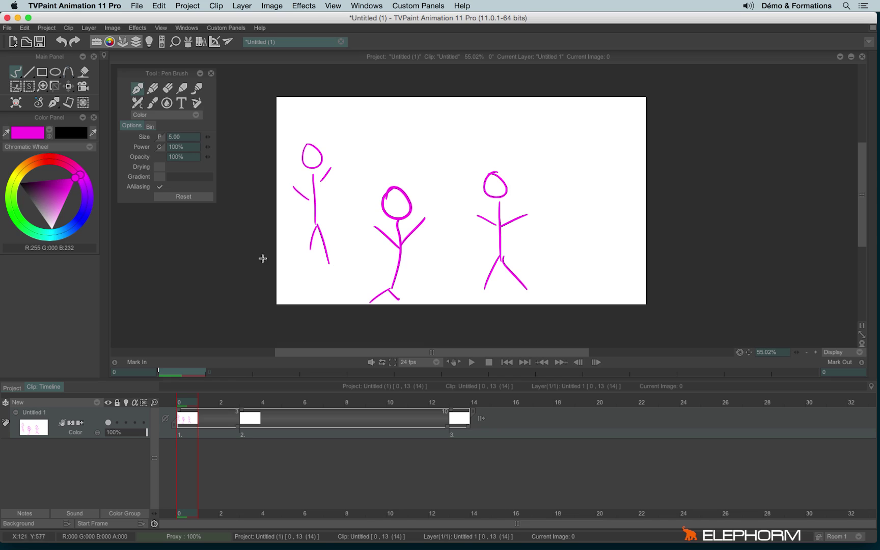
Capture the middle stick figure with the Cut Brush and stamp it in place on frame 13.
{"action": "left_click", "coordinate": [16, 86]}
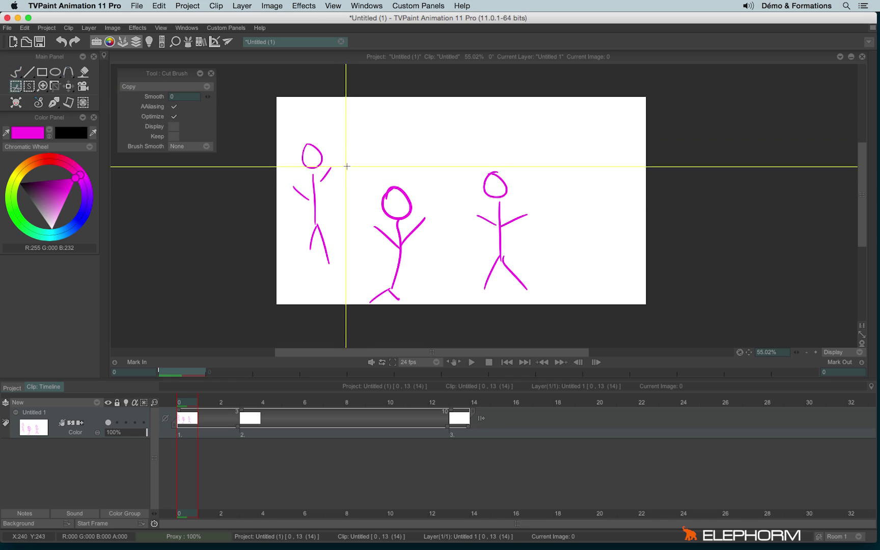
{"action": "left_click_drag", "start_coordinate": [348, 167], "coordinate": [448, 314]}
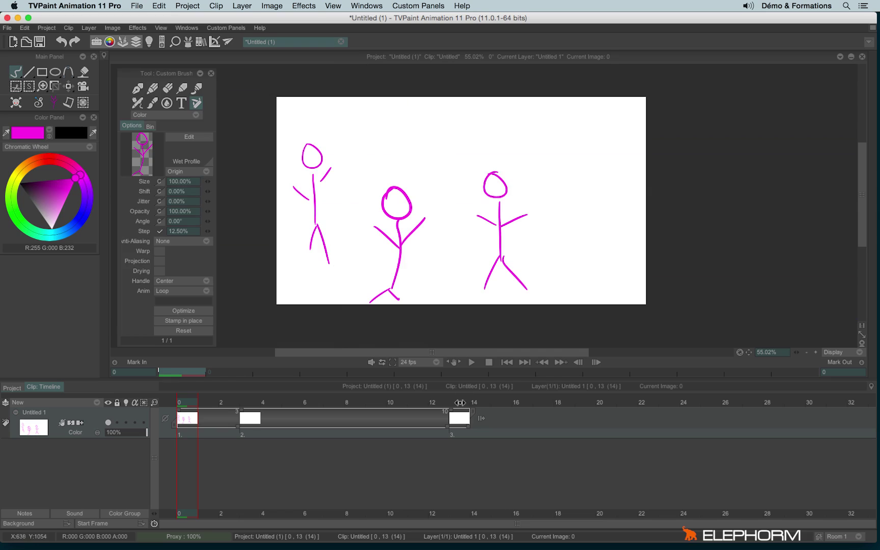
{"action": "left_click", "coordinate": [460, 402]}
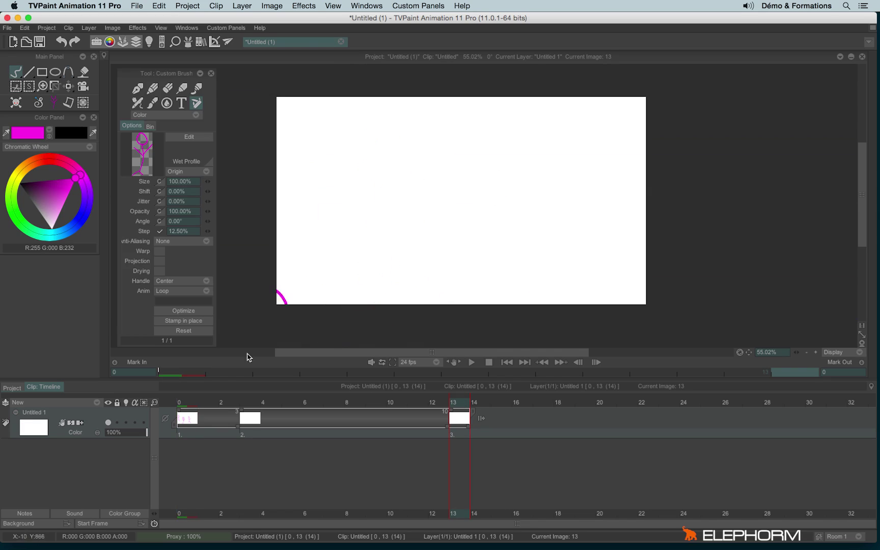
{"action": "left_click", "coordinate": [166, 325]}
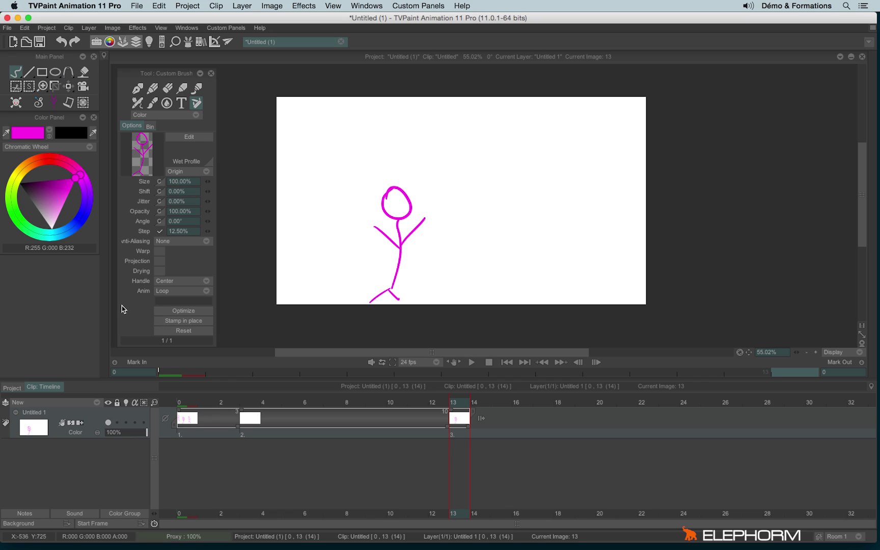